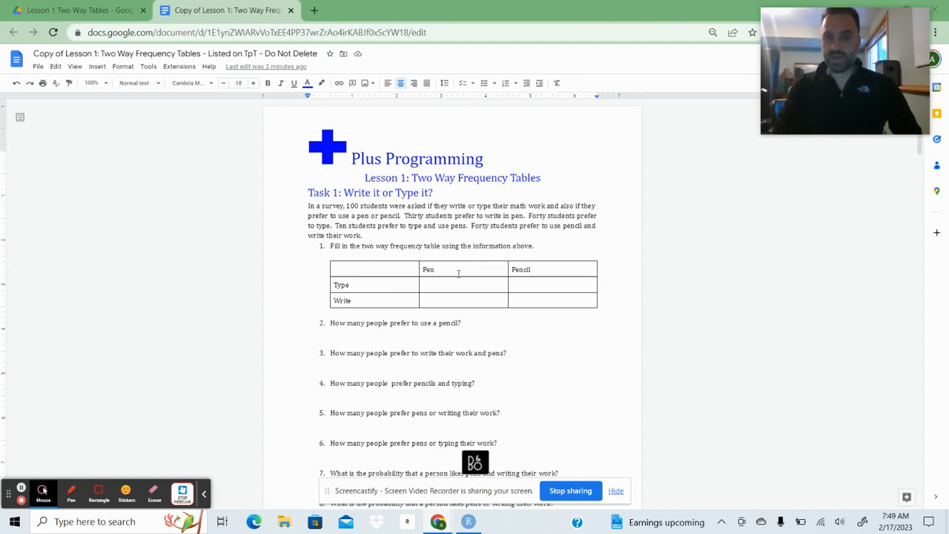
# Fill in the Task 1 frequency table: Write/Pen 30, Type/Pen 10, Type/Pencil 40-10=30 and Write/Pencil 30.
pyautogui.doubleClick(440, 299)
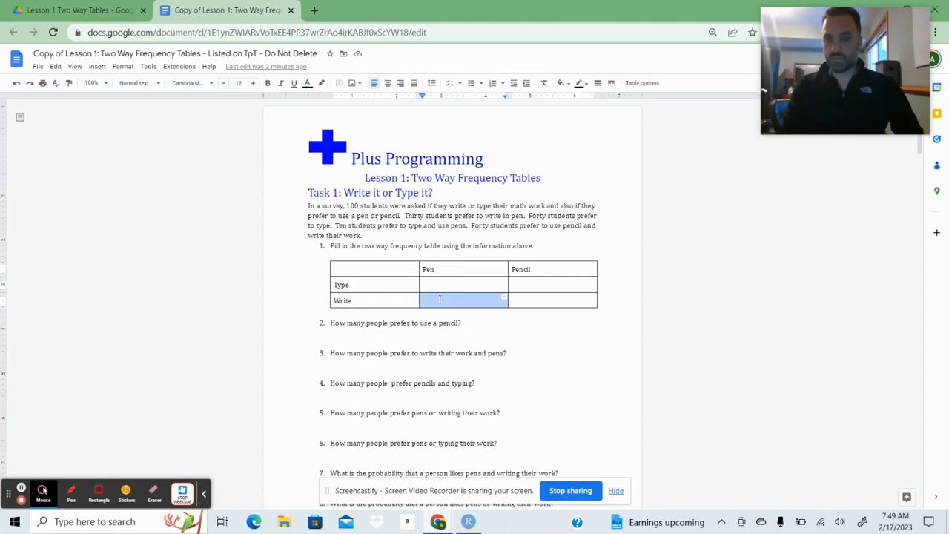
pyautogui.write('30')
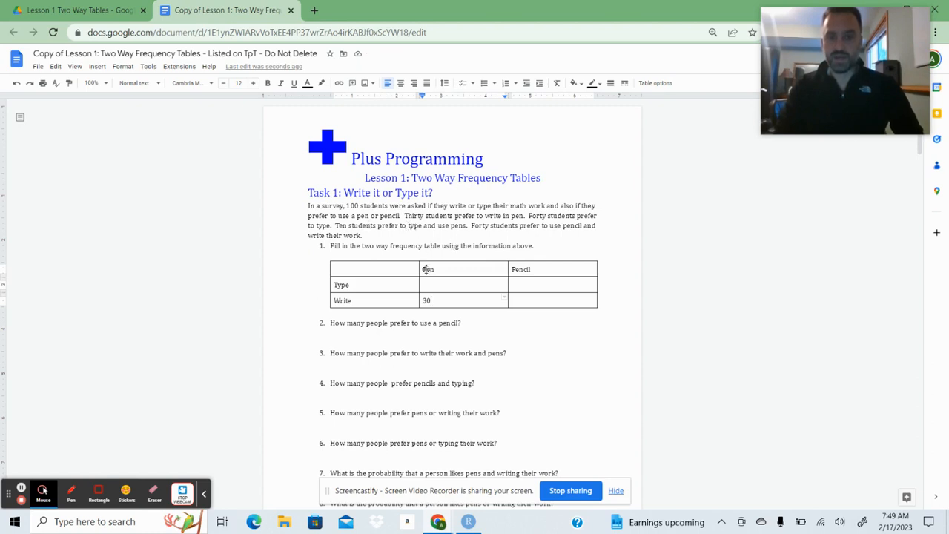
pyautogui.click(431, 282)
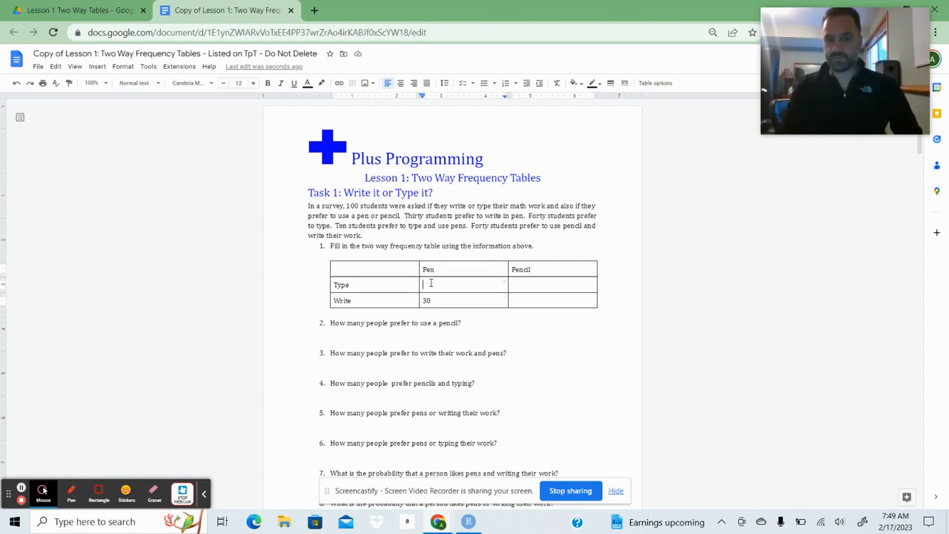
pyautogui.write('10')
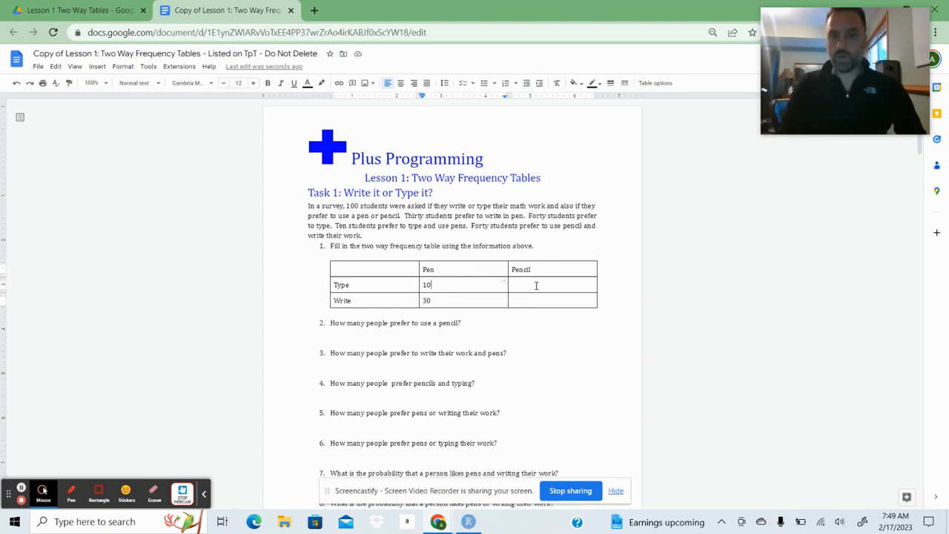
pyautogui.click(536, 286)
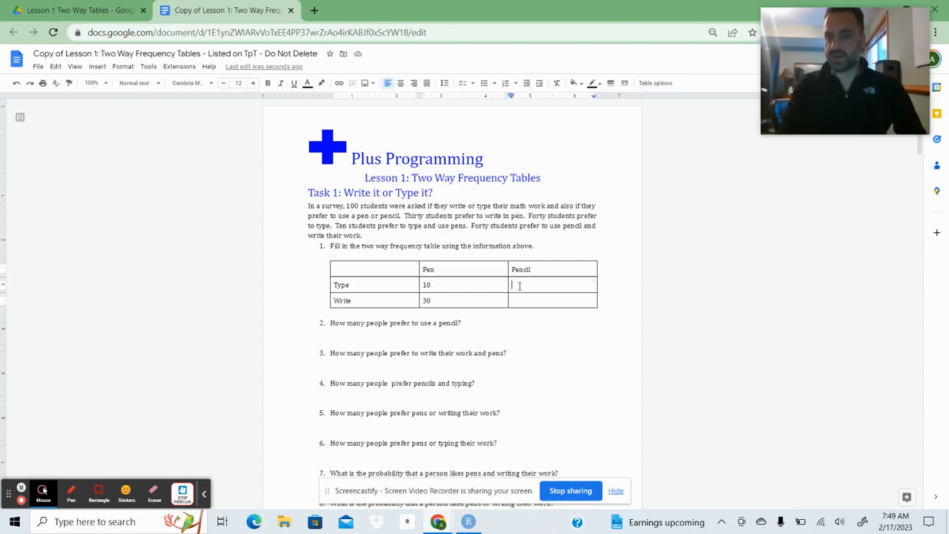
pyautogui.write('40-10=30')
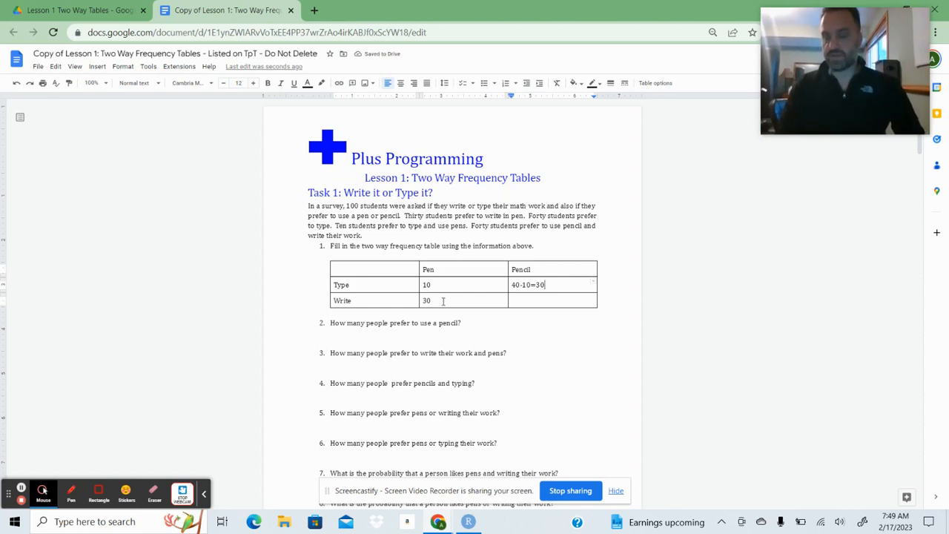
pyautogui.click(543, 300)
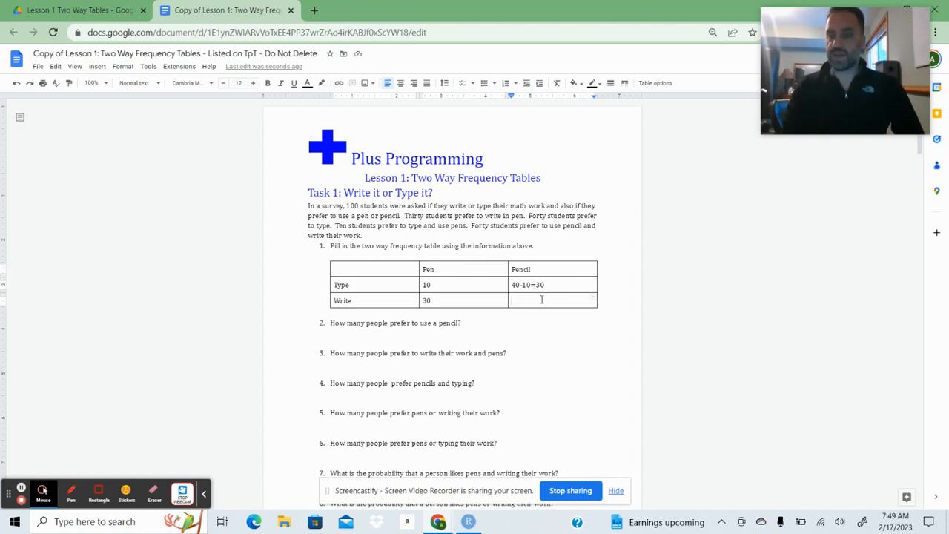
pyautogui.write('30')
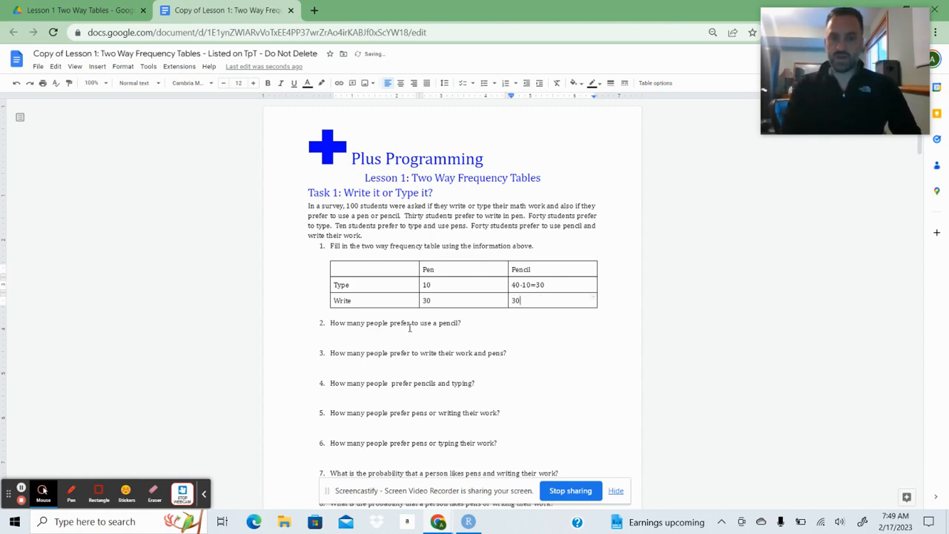
# Answer Task 1 questions 2, 3 and 4 with 60, 30 and 30 on the lines beneath them.
pyautogui.click(357, 334)
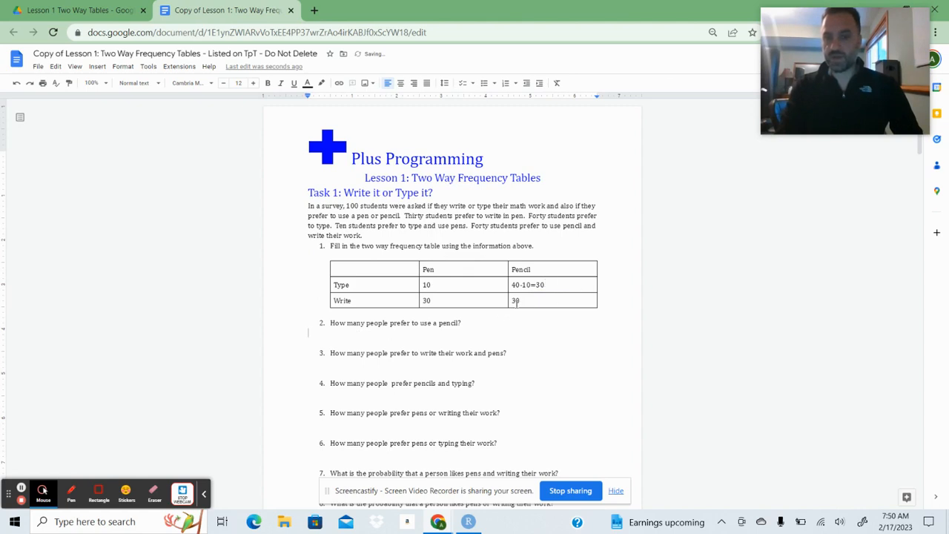
pyautogui.write('60')
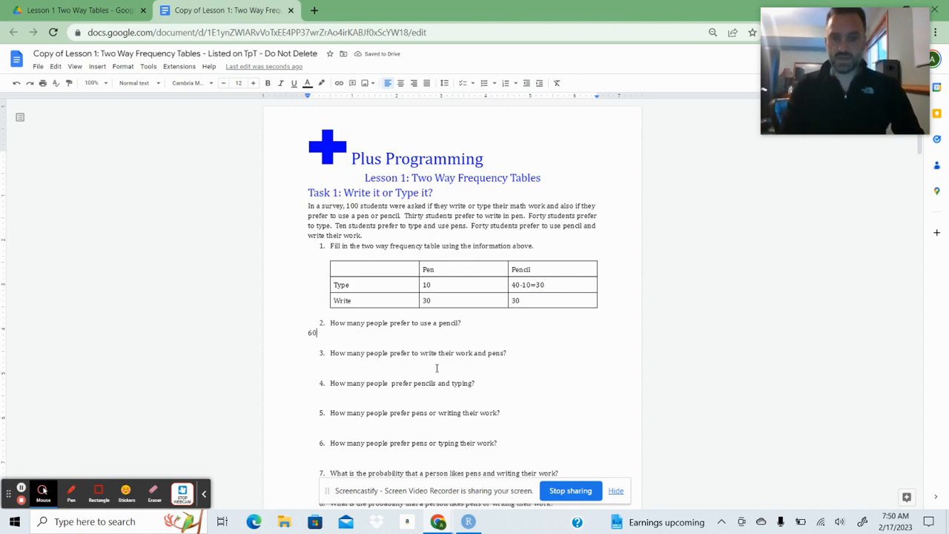
pyautogui.click(337, 364)
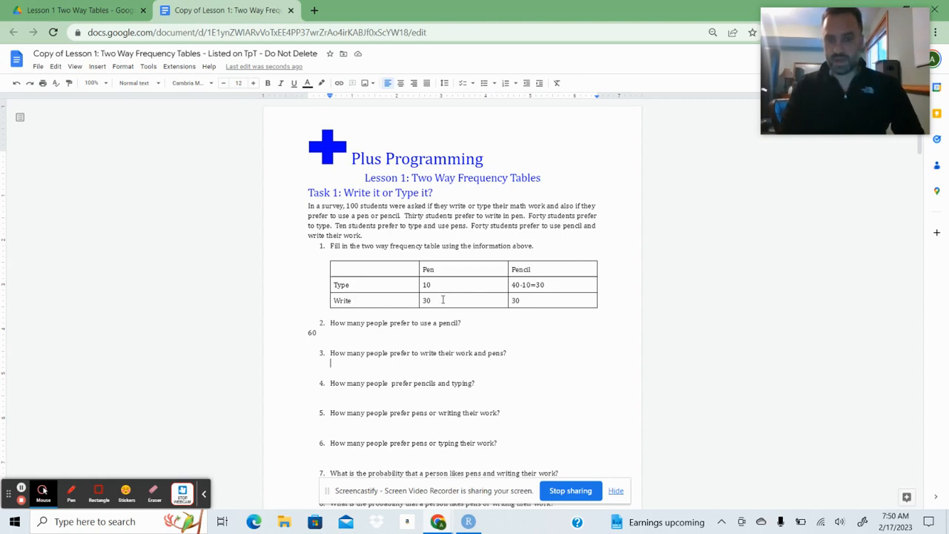
pyautogui.write('30')
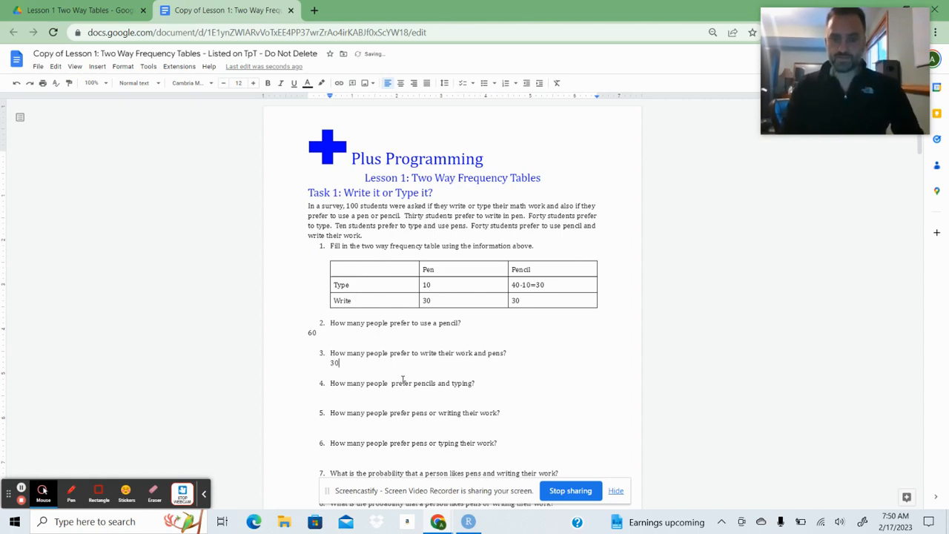
pyautogui.click(488, 353)
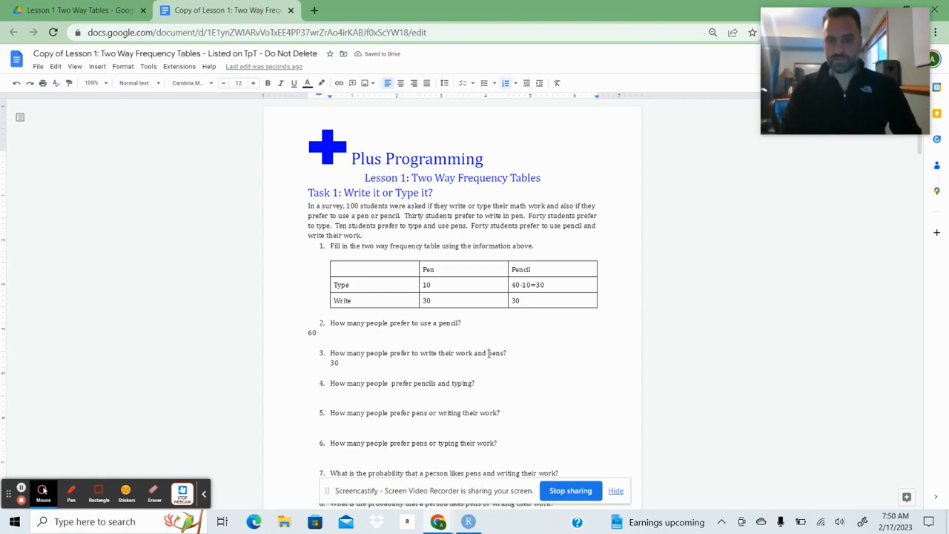
pyautogui.click(334, 394)
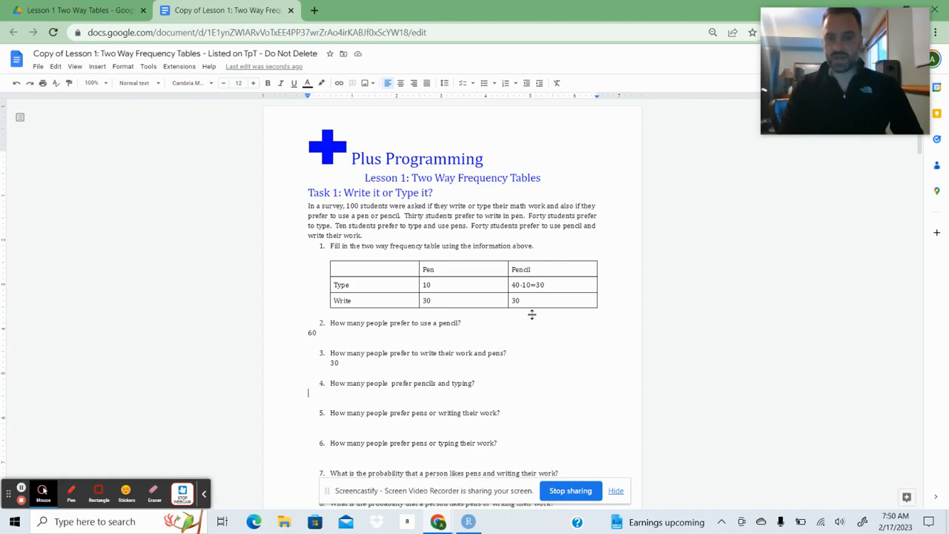
pyautogui.write('30')
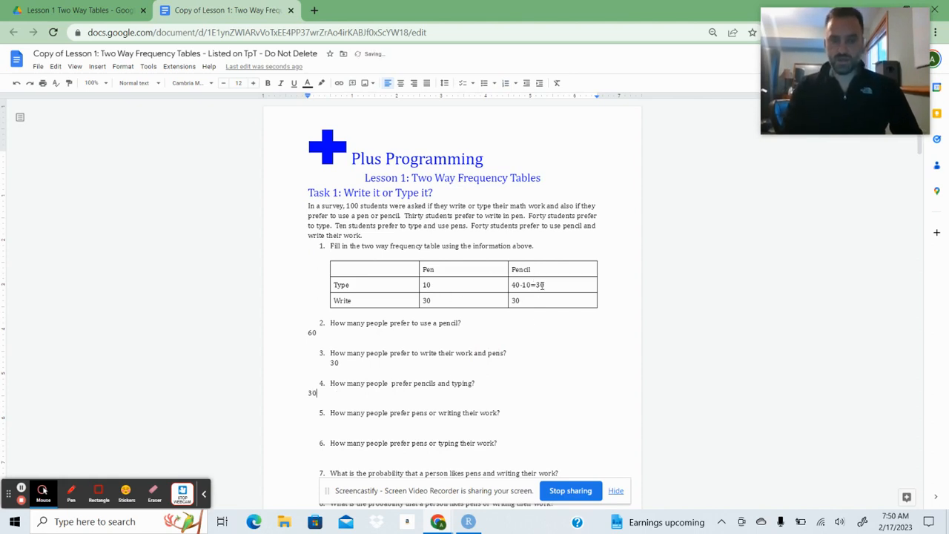
# Enter 70 as the answer to both question 5 and question 6 of Task 1.
pyautogui.click(322, 430)
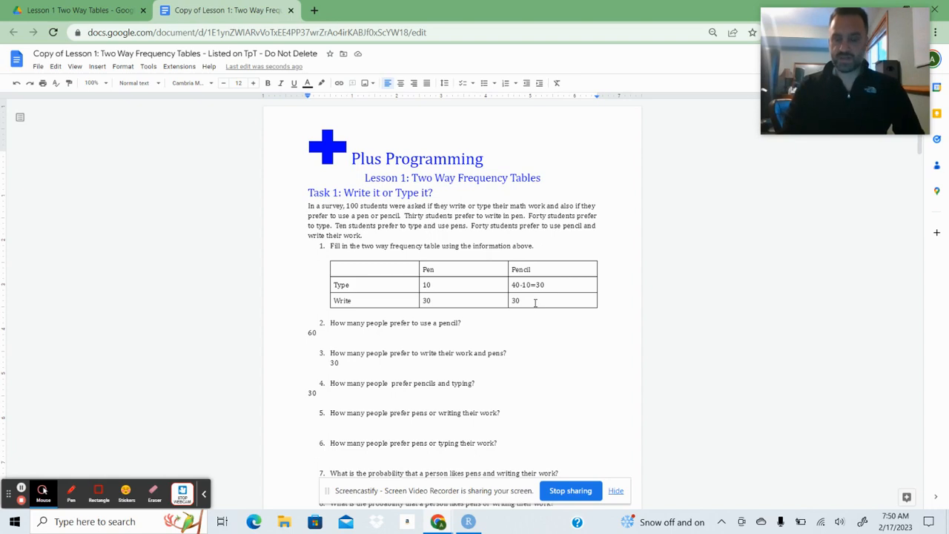
pyautogui.click(313, 423)
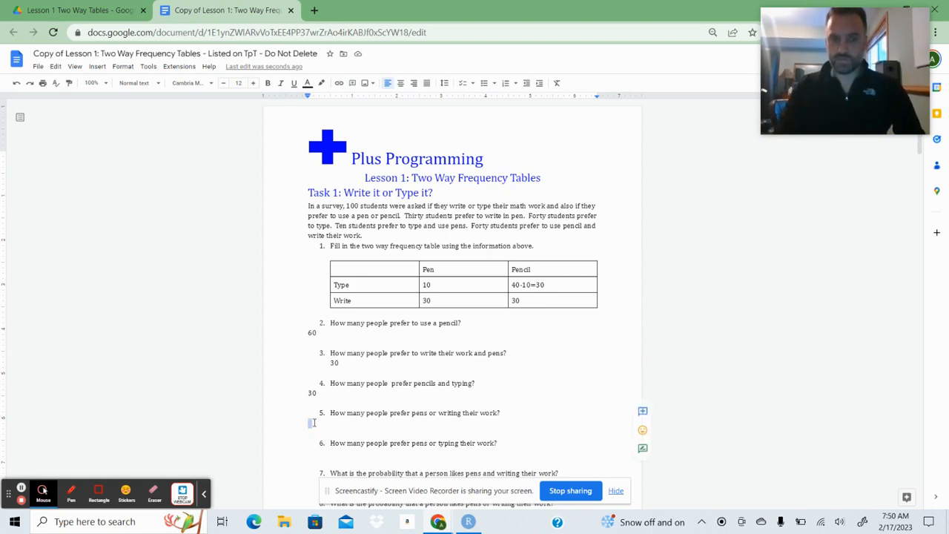
pyautogui.click(314, 423)
pyautogui.write('70')
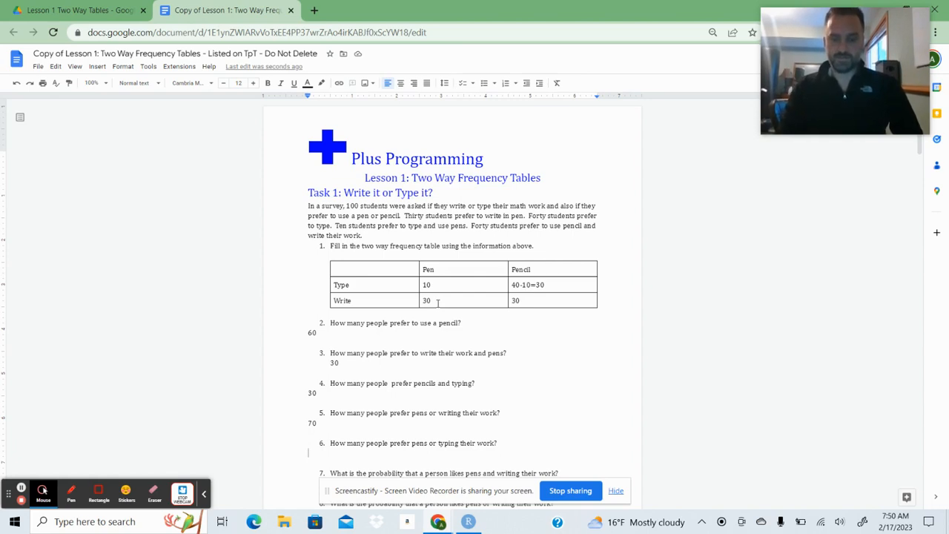
pyautogui.write('70')
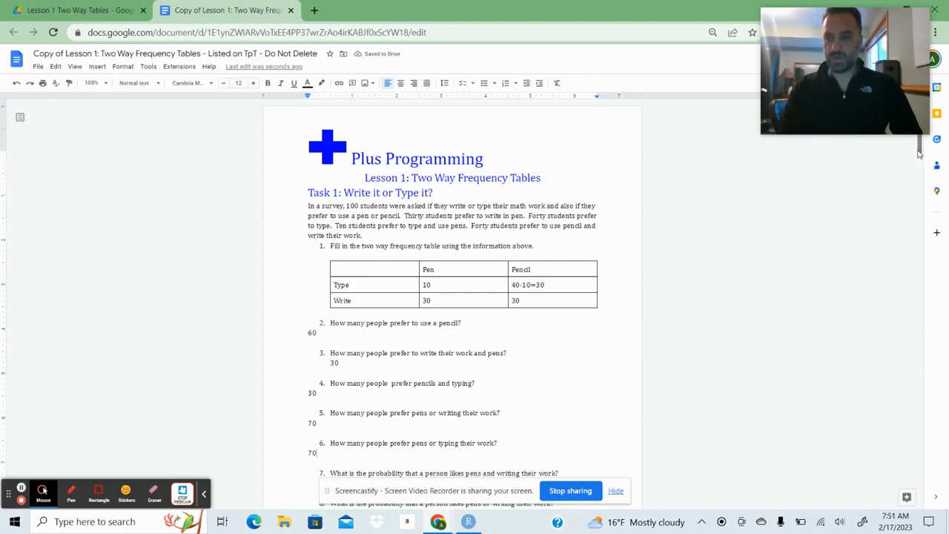
# Answer question 7, the probability of liking pens and writing, with 30/100=0.30.
pyautogui.scroll(-3, 918, 153)
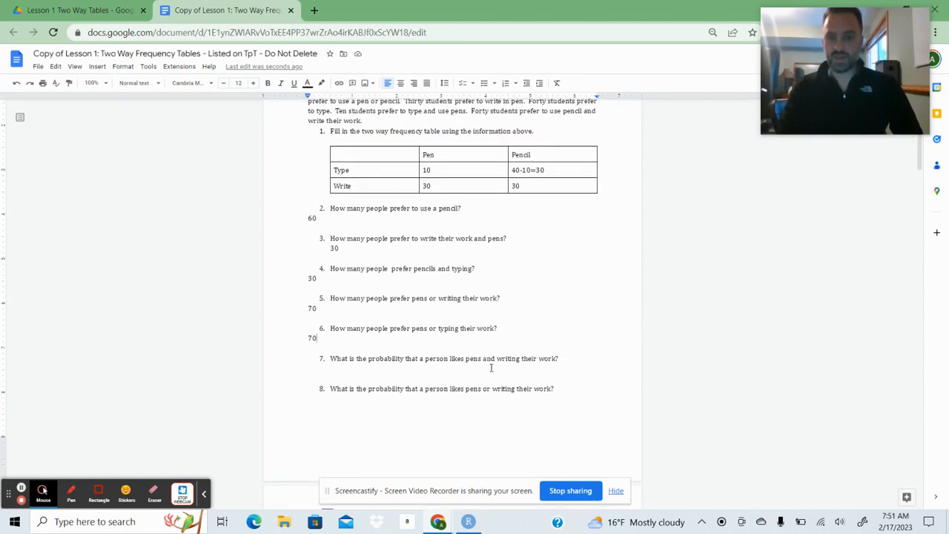
pyautogui.click(316, 367)
pyautogui.write('30/100')
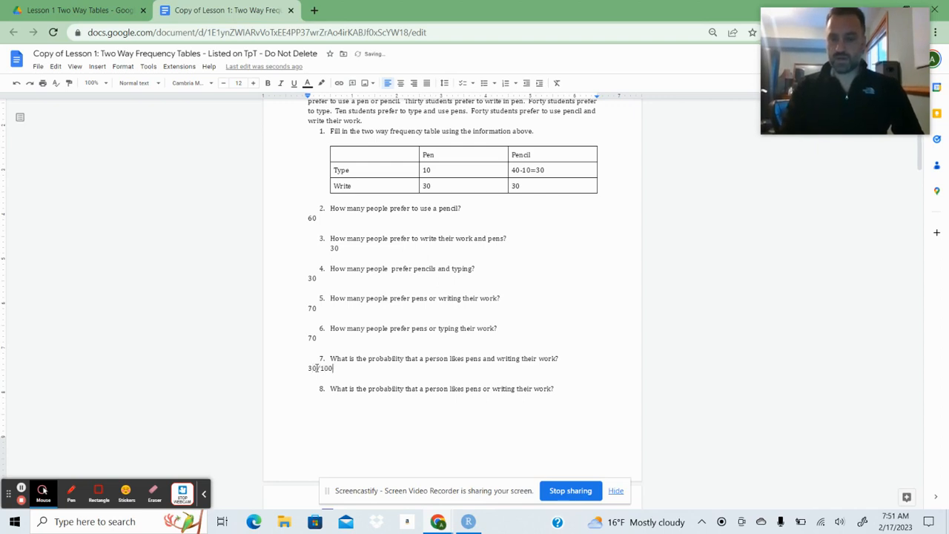
pyautogui.write('==')
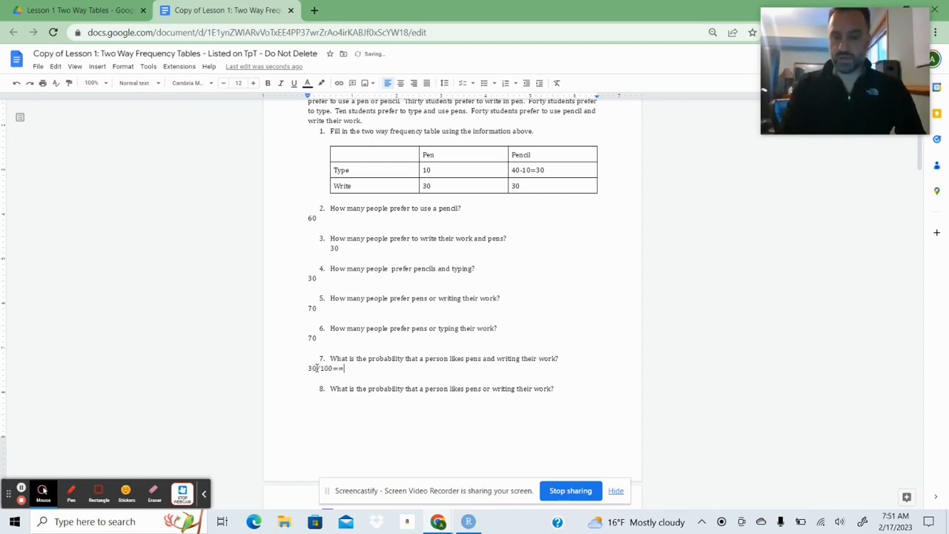
pyautogui.press('BackSpace')
pyautogui.write('0')
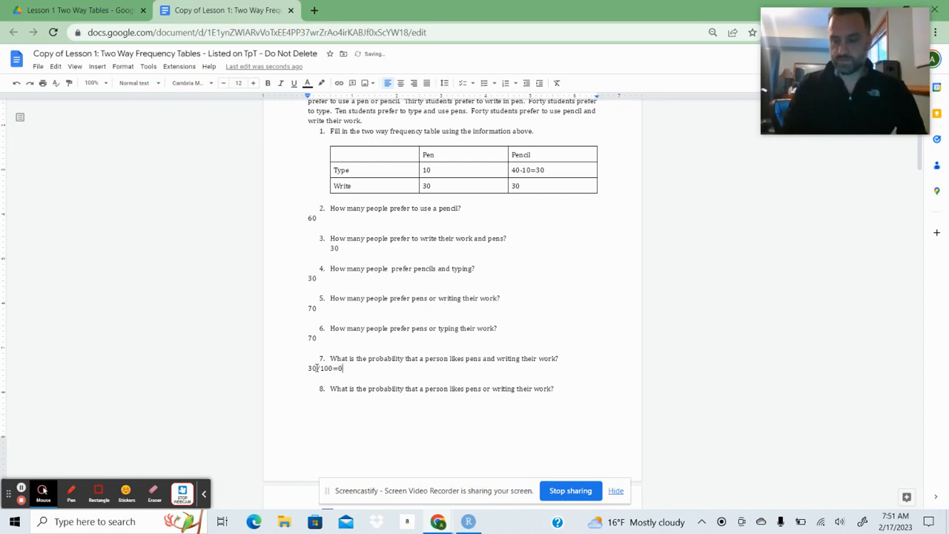
pyautogui.write('.30')
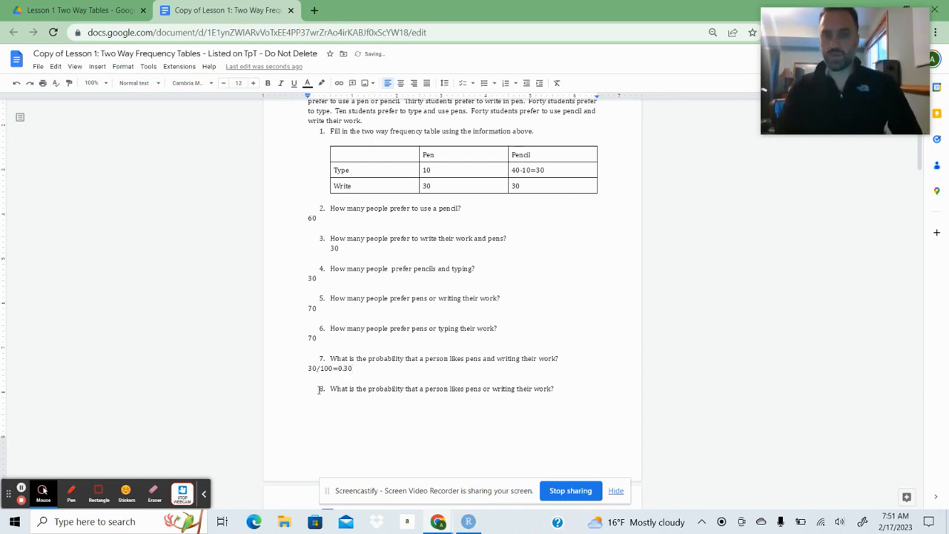
# Answer question 8, the probability of liking pens or writing, with 70/100=0.70.
pyautogui.click(315, 405)
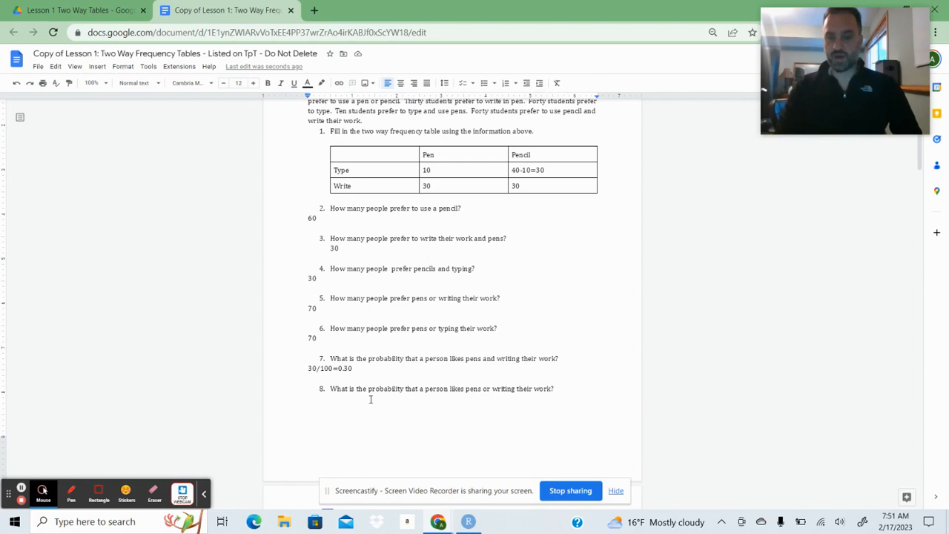
pyautogui.write('70/10')
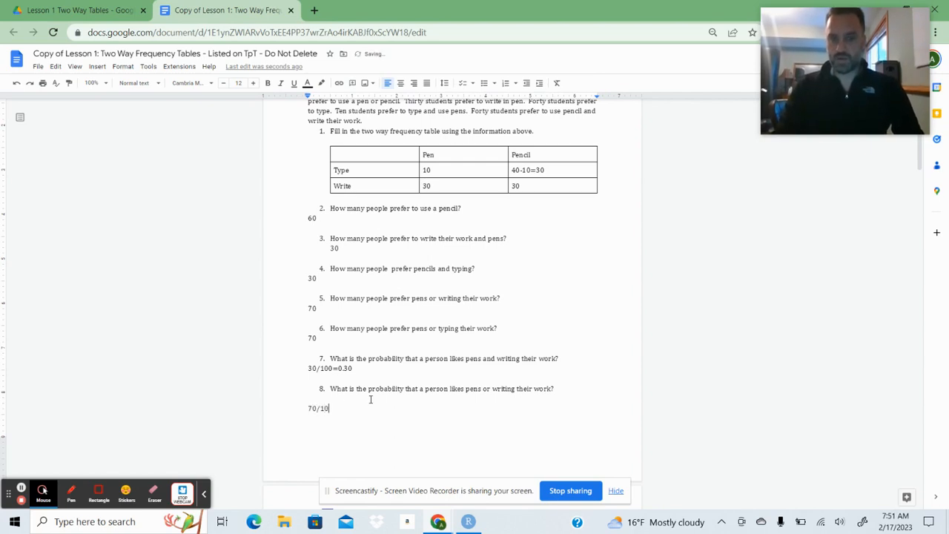
pyautogui.write('0=')
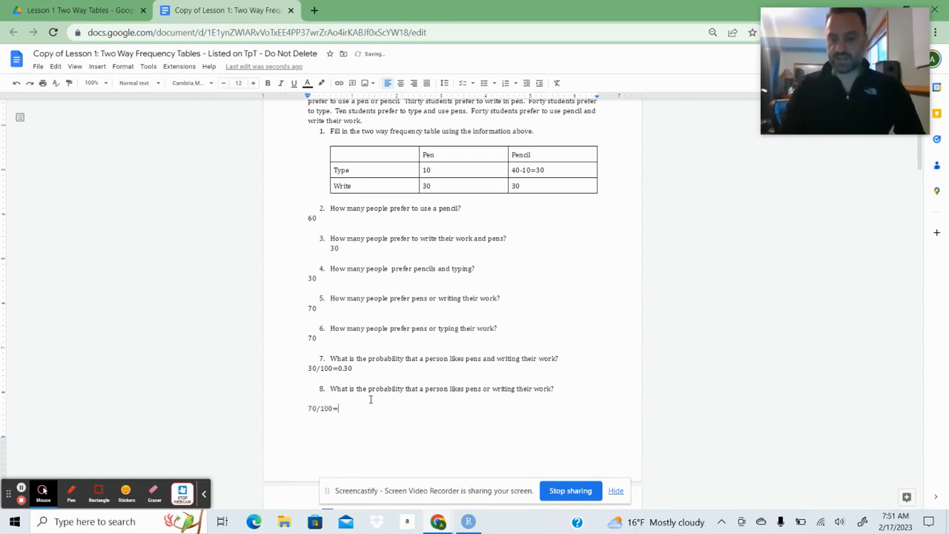
pyautogui.write('0.70')
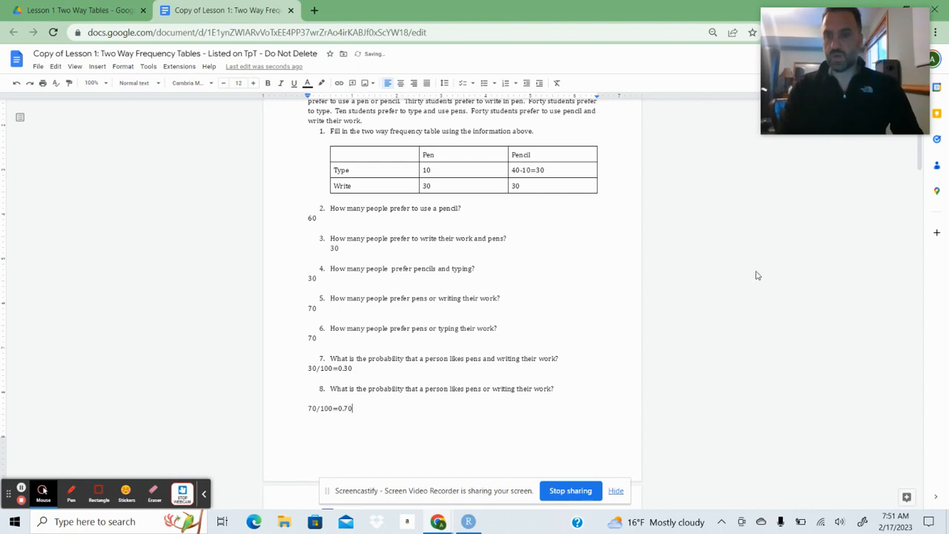
# Switch to RStudio and run the script's Task 4 block line by line to build and display the Pen/Pencil table.
pyautogui.click(922, 170)
pyautogui.moveTo(923, 170); pyautogui.dragTo(922, 215)
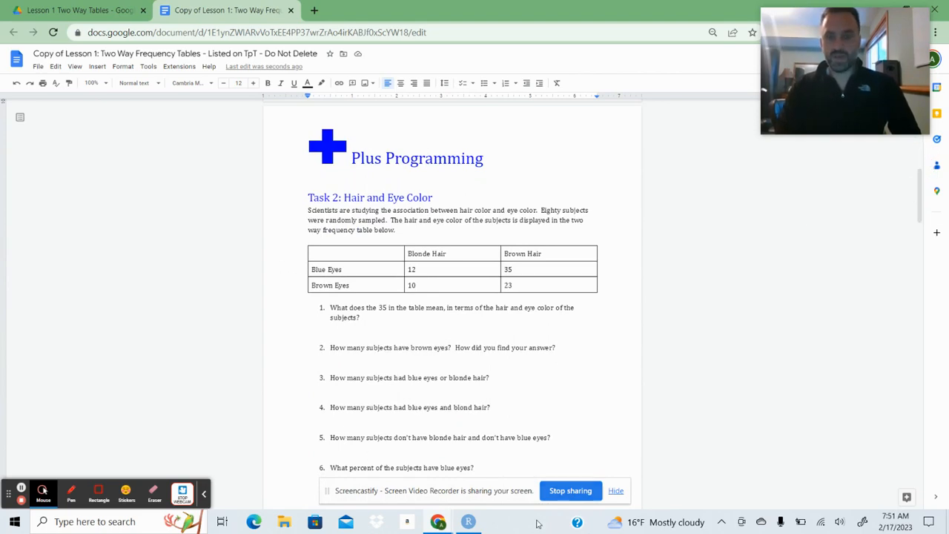
pyautogui.click(467, 521)
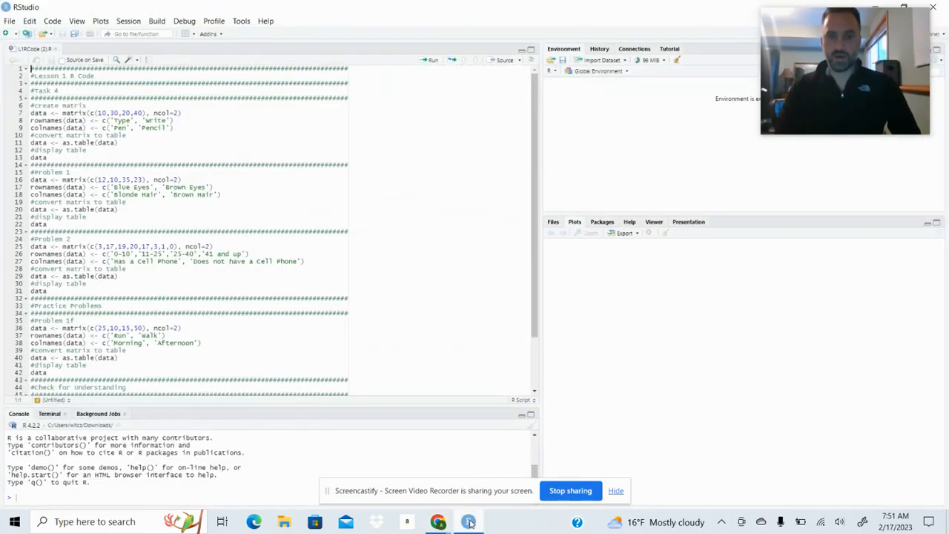
pyautogui.click(97, 114)
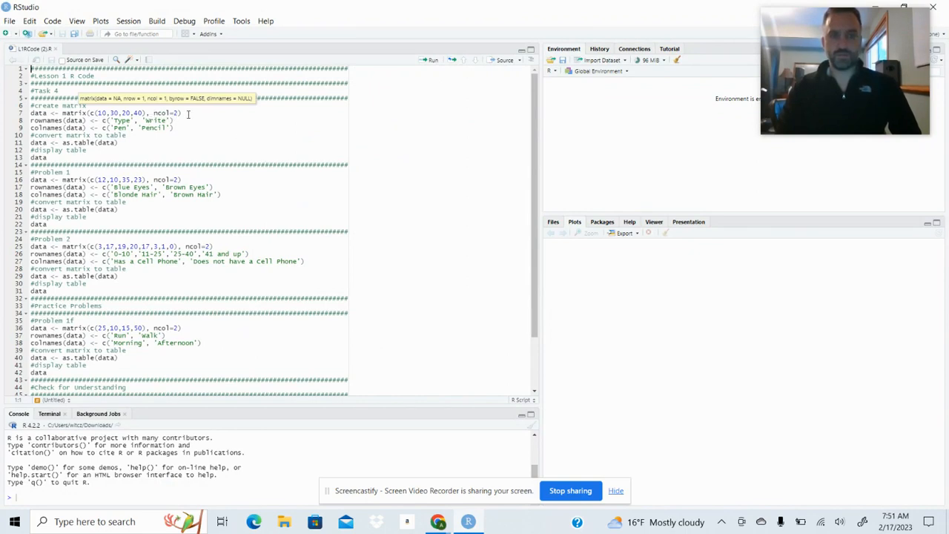
pyautogui.click(188, 113)
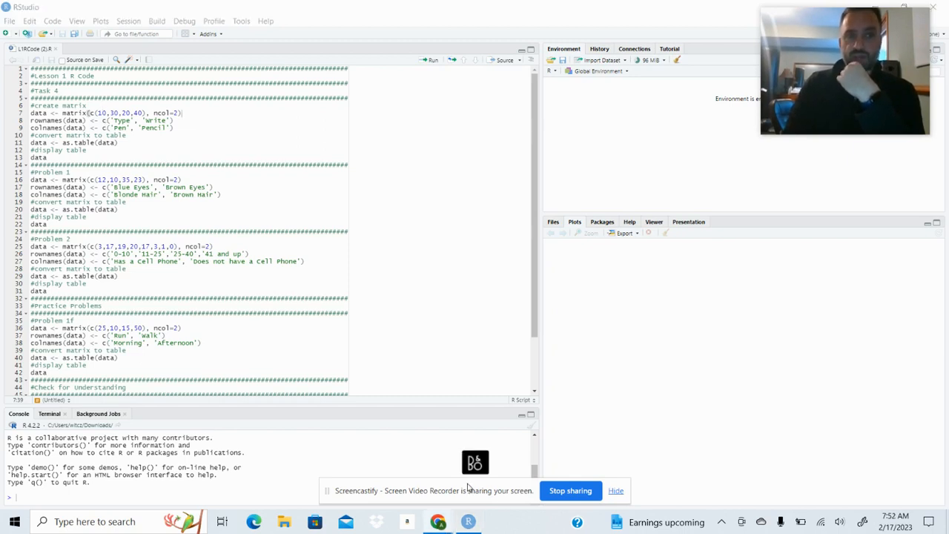
pyautogui.click(433, 62)
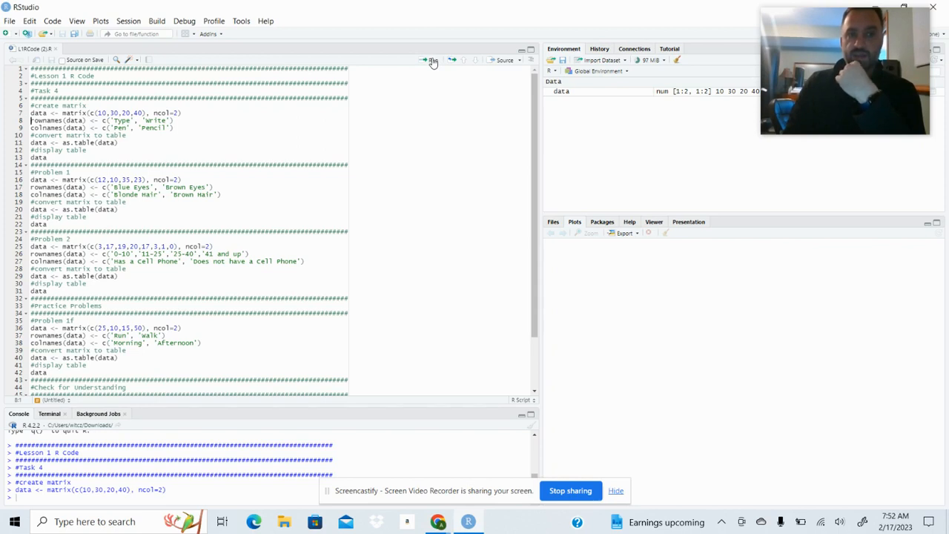
pyautogui.click(433, 63)
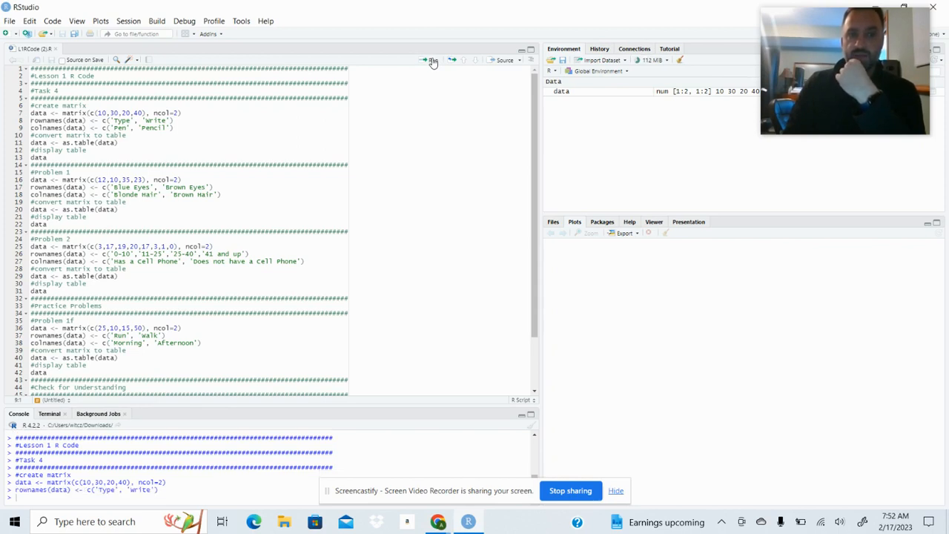
pyautogui.click(433, 62)
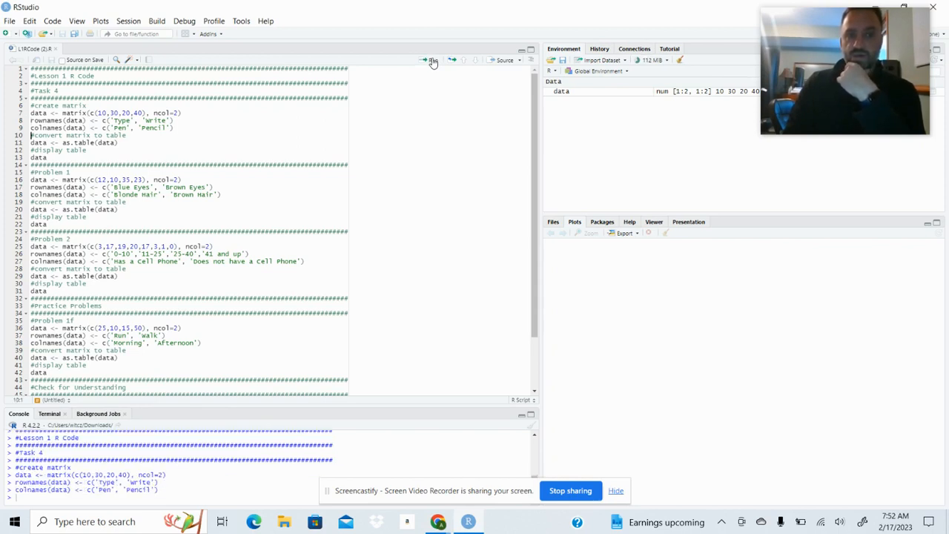
pyautogui.click(433, 62)
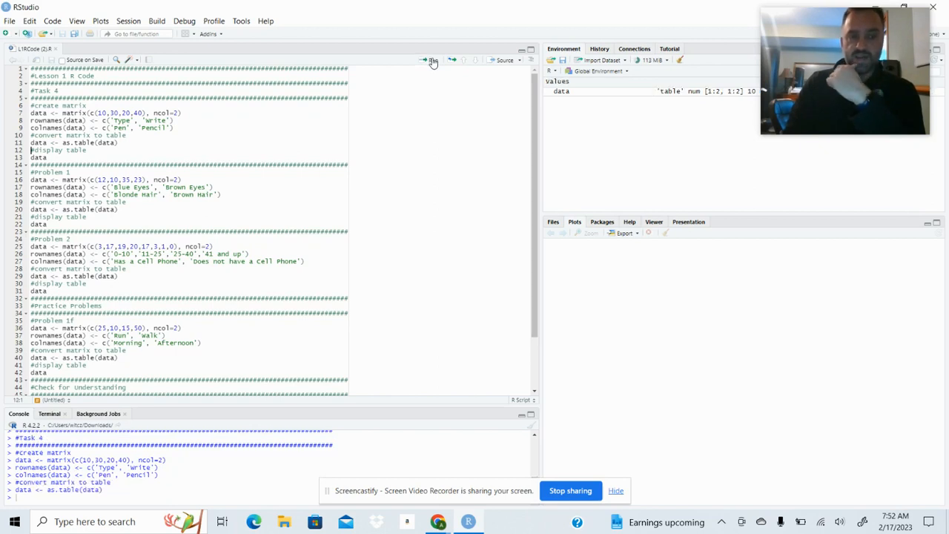
pyautogui.click(433, 63)
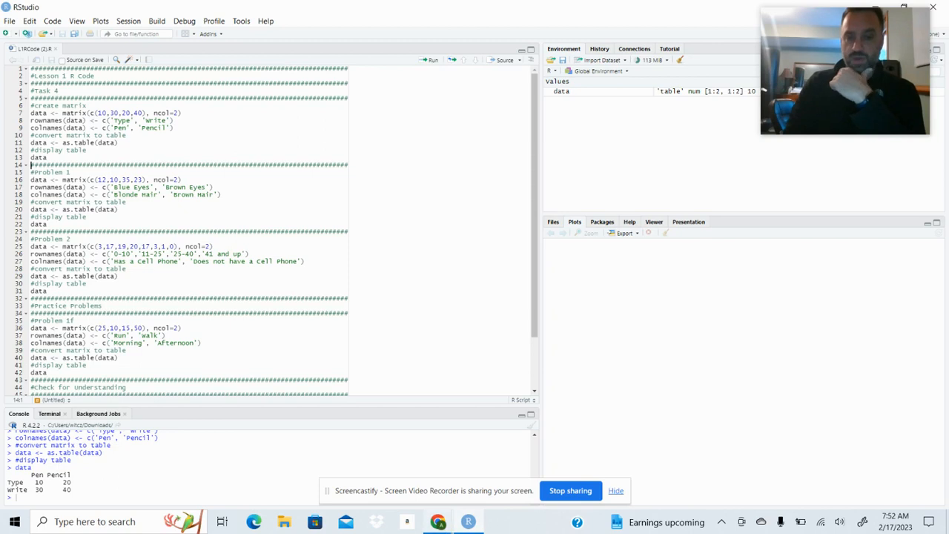
# Return to the Google Docs worksheet and review the completed Task 1 two way table for comparison with the R output.
pyautogui.moveTo(449, 525)
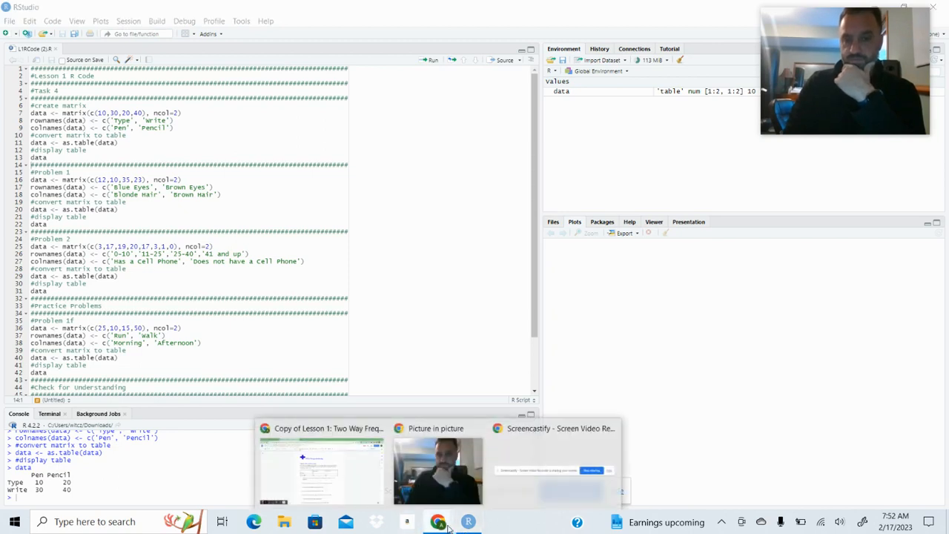
pyautogui.click(376, 483)
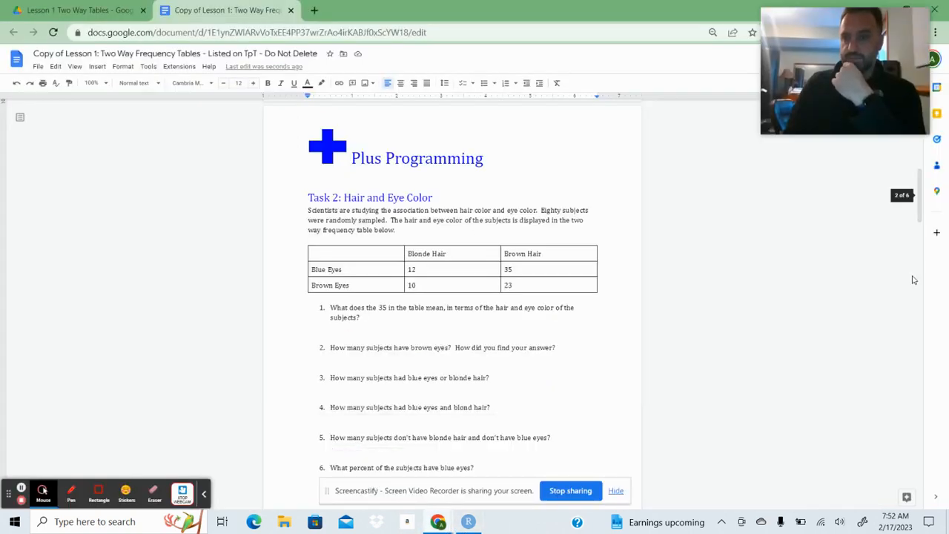
pyautogui.scroll(1, 918, 180)
pyautogui.scroll(6, 916, 182)
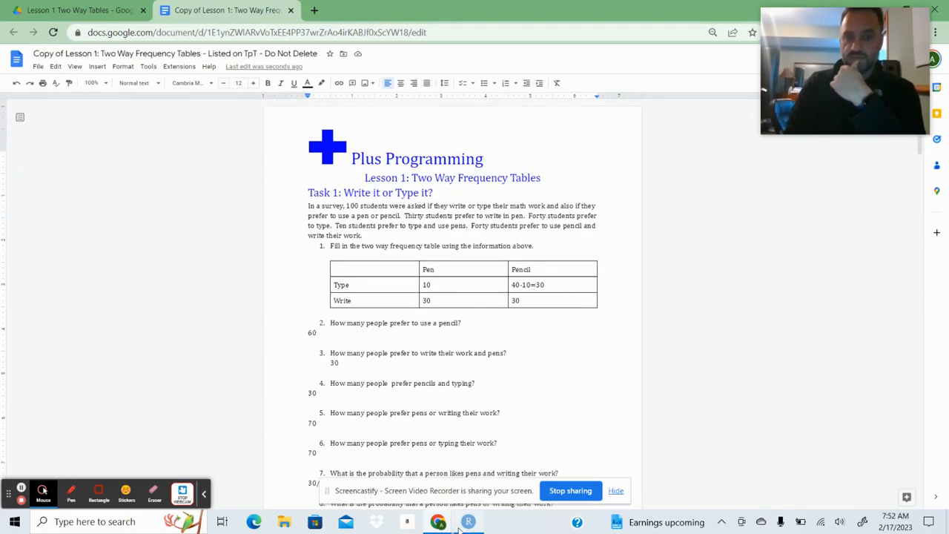
# In RStudio, change the last two values of the Task 4 matrix so it reads c(10,30,30,30).
pyautogui.click(466, 523)
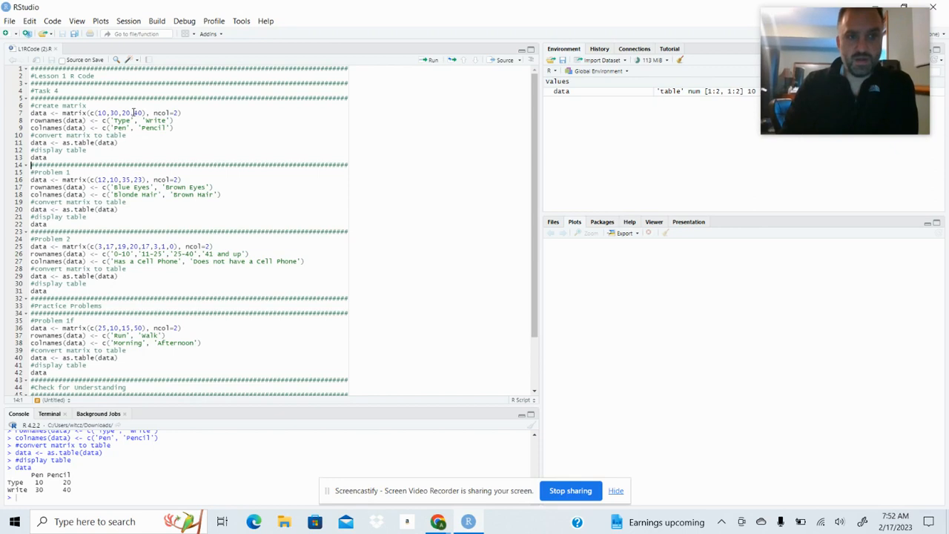
pyautogui.moveTo(131, 112); pyautogui.dragTo(123, 113)
pyautogui.write('30')
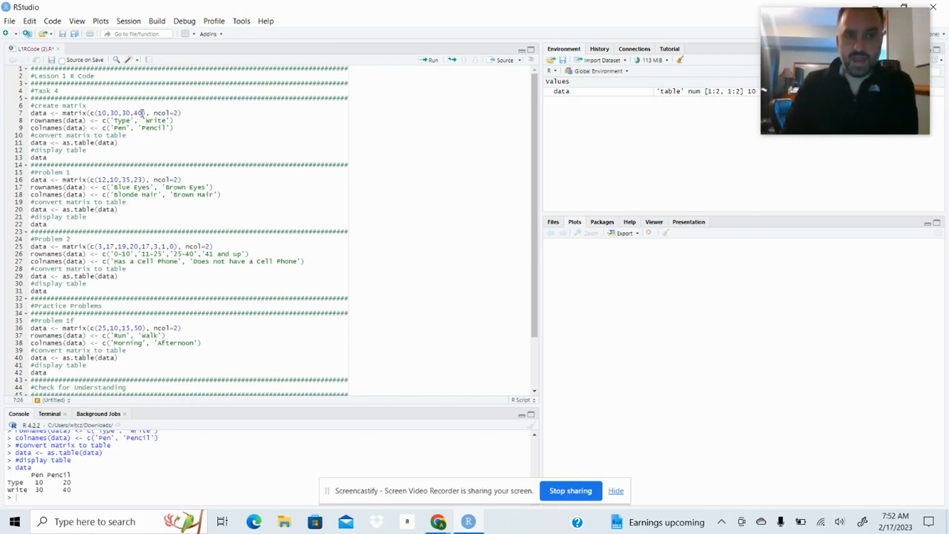
pyautogui.moveTo(141, 112); pyautogui.dragTo(138, 113)
pyautogui.write('30')
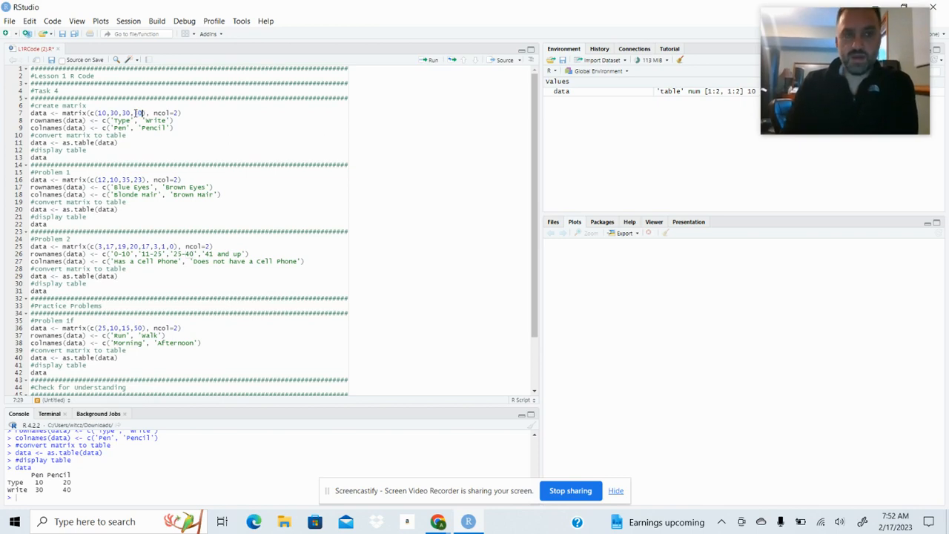
# Rerun the Task 4 lines from the corrected matrix through displaying the Pen/Pencil table.
pyautogui.click(183, 114)
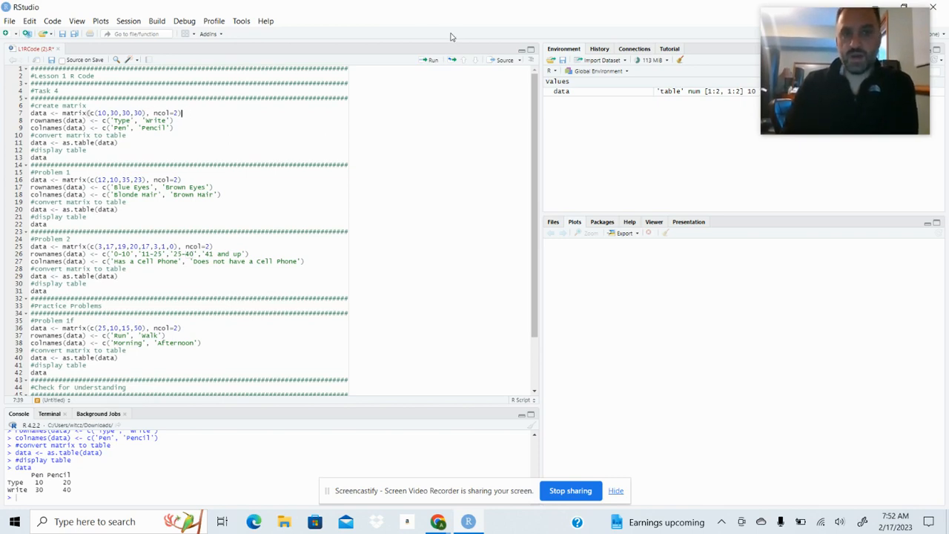
pyautogui.click(429, 62)
pyautogui.click(429, 61)
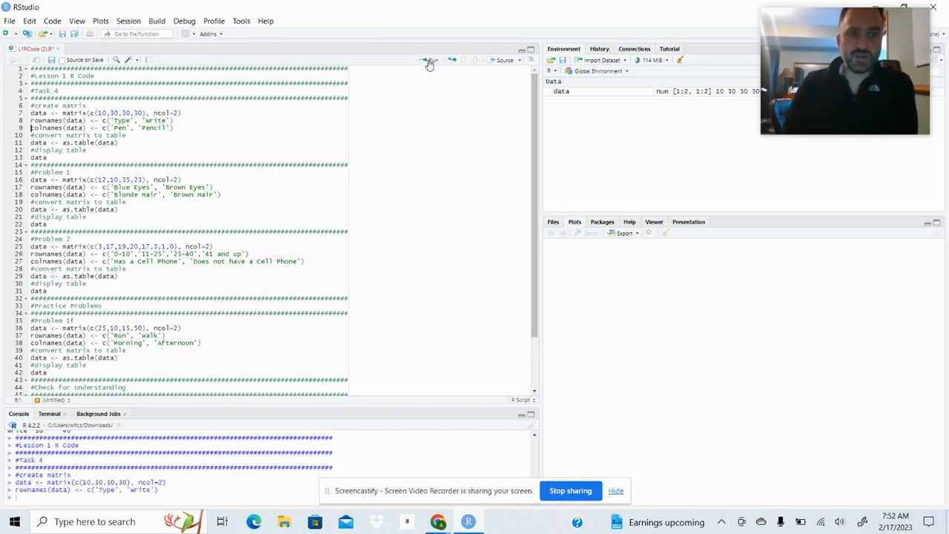
pyautogui.click(429, 62)
pyautogui.click(429, 62)
pyautogui.click(429, 61)
pyautogui.click(429, 62)
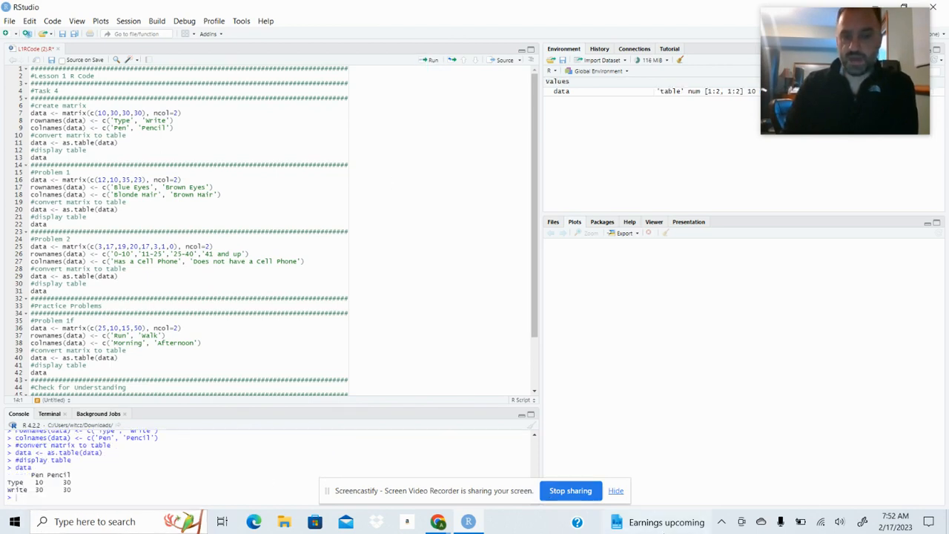
# Compare the worksheet's Task 1 table with the regenerated table in RStudio.
pyautogui.moveTo(437, 523)
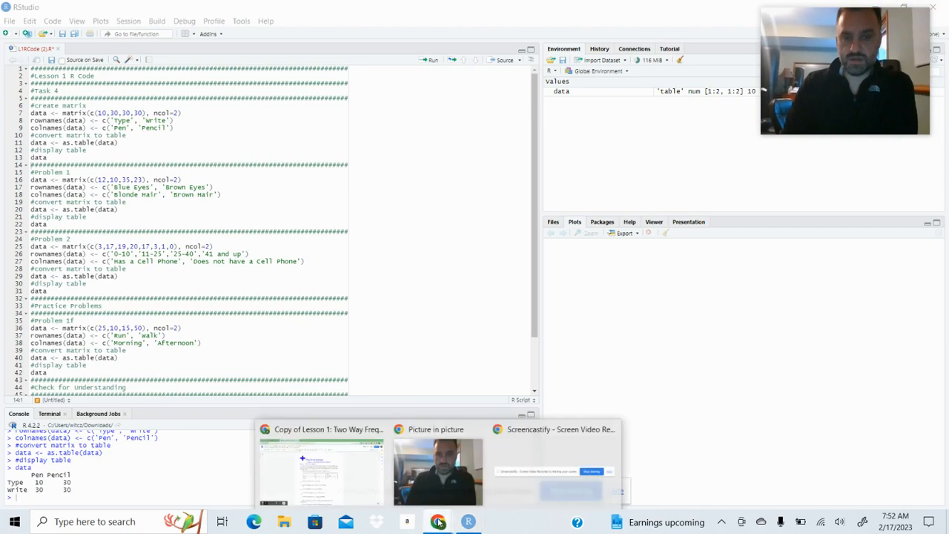
pyautogui.click(331, 485)
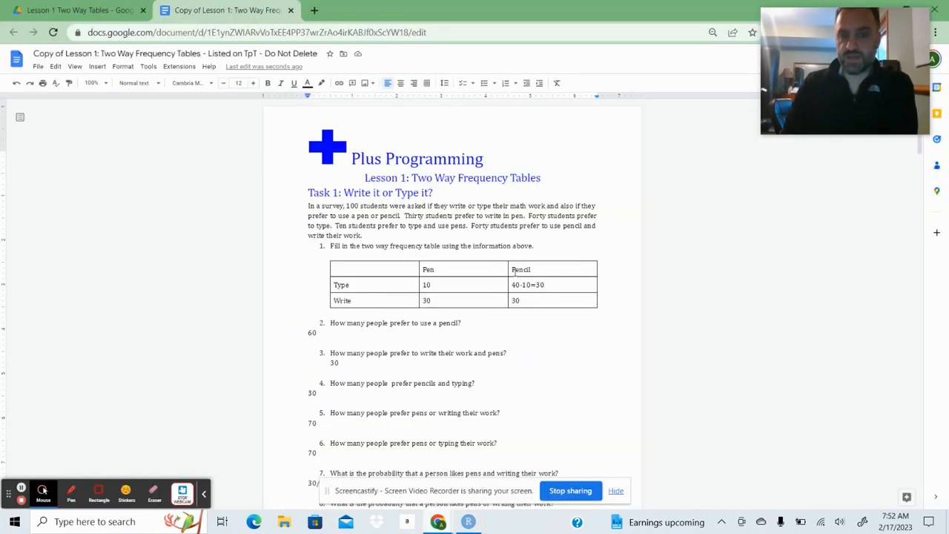
pyautogui.click(474, 525)
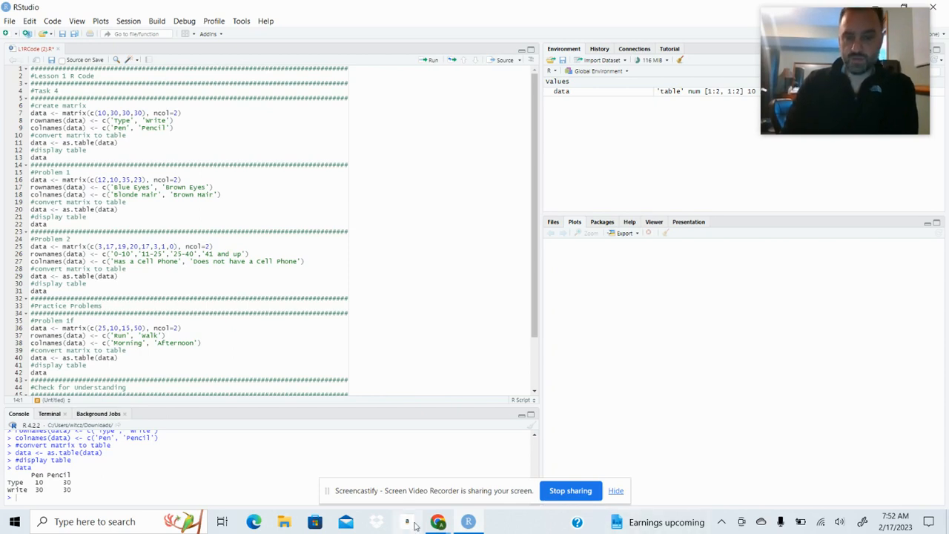
# In the Google Docs worksheet, answer Task 2 question 1 with "35 people have brown hair and blue eyes.".
pyautogui.moveTo(438, 522)
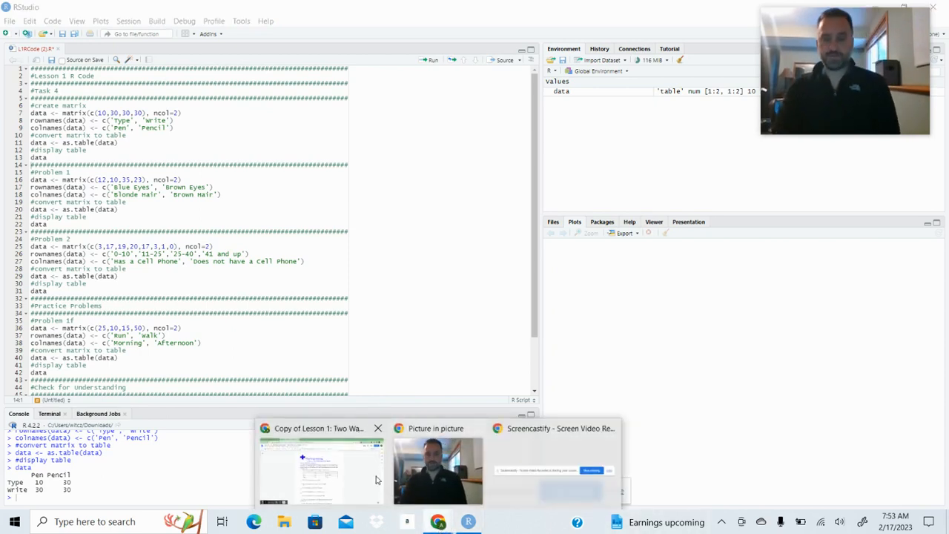
pyautogui.click(340, 481)
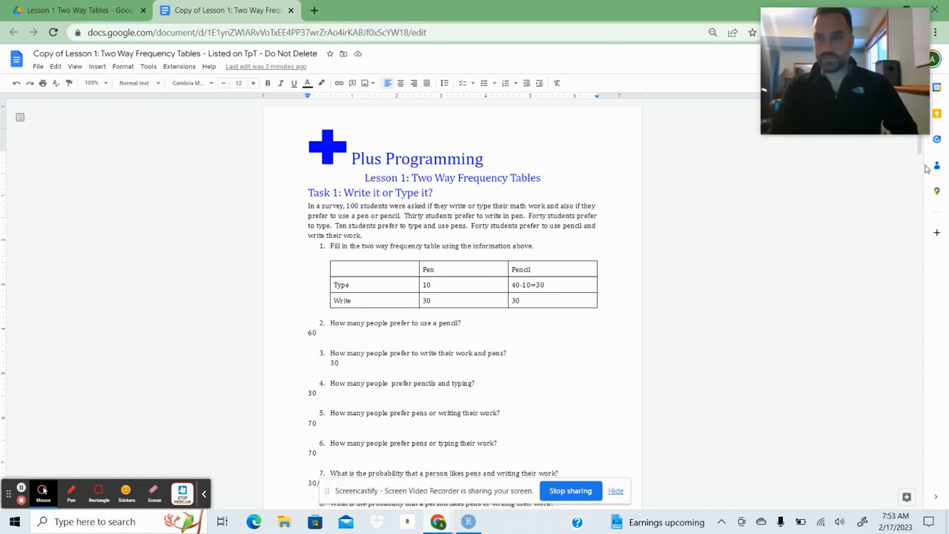
pyautogui.moveTo(919, 152); pyautogui.dragTo(927, 233)
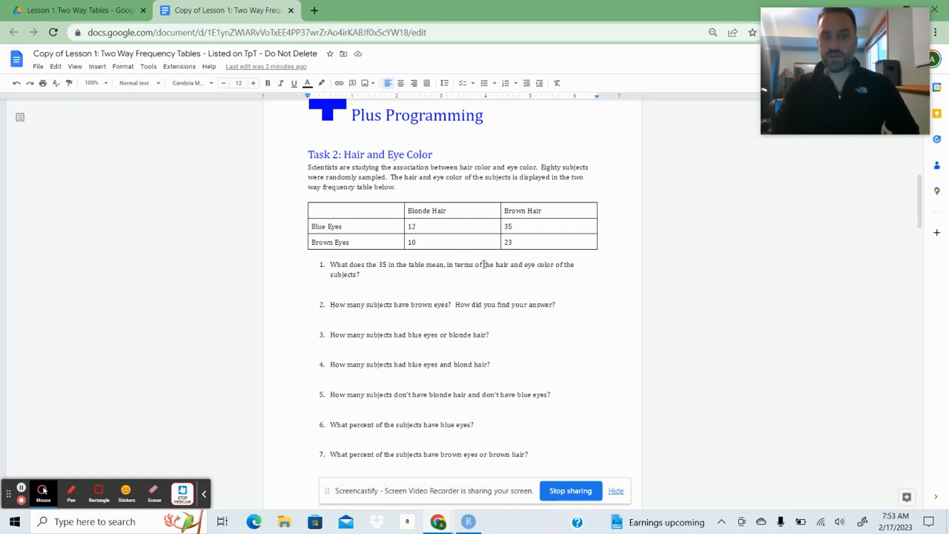
pyautogui.click(343, 284)
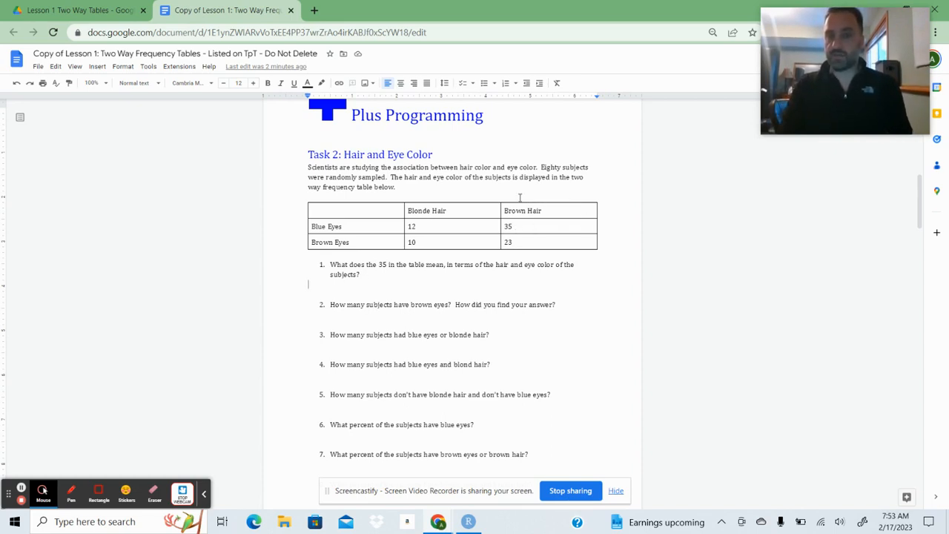
pyautogui.write('35 e')
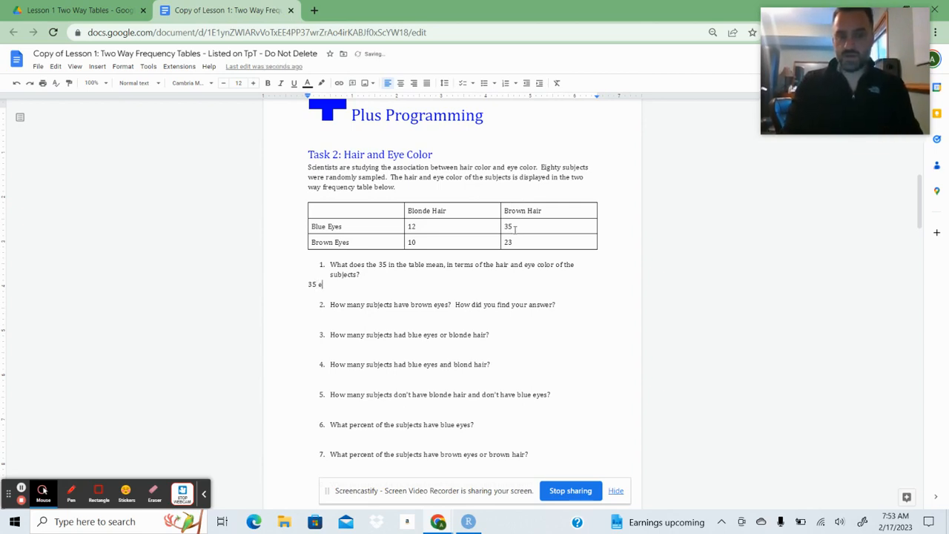
pyautogui.press('BackSpace')
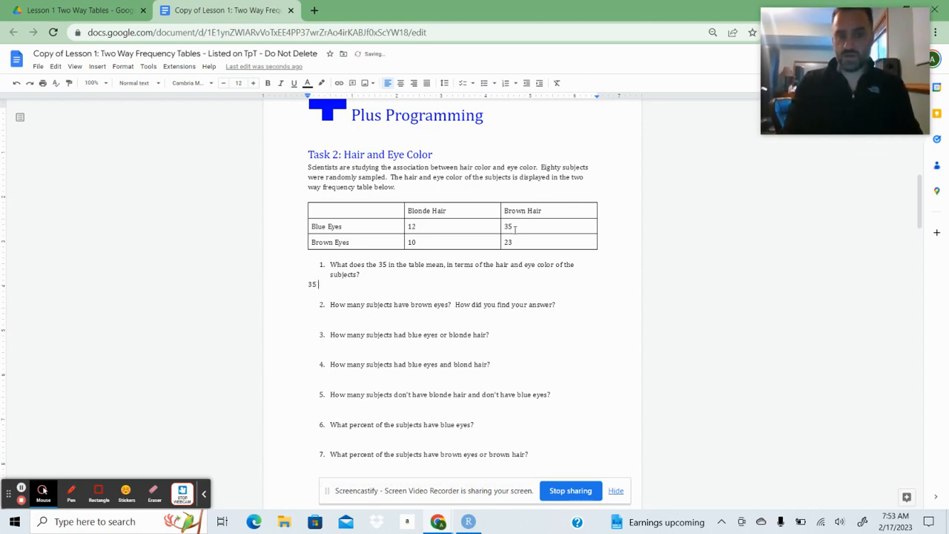
pyautogui.write('people ')
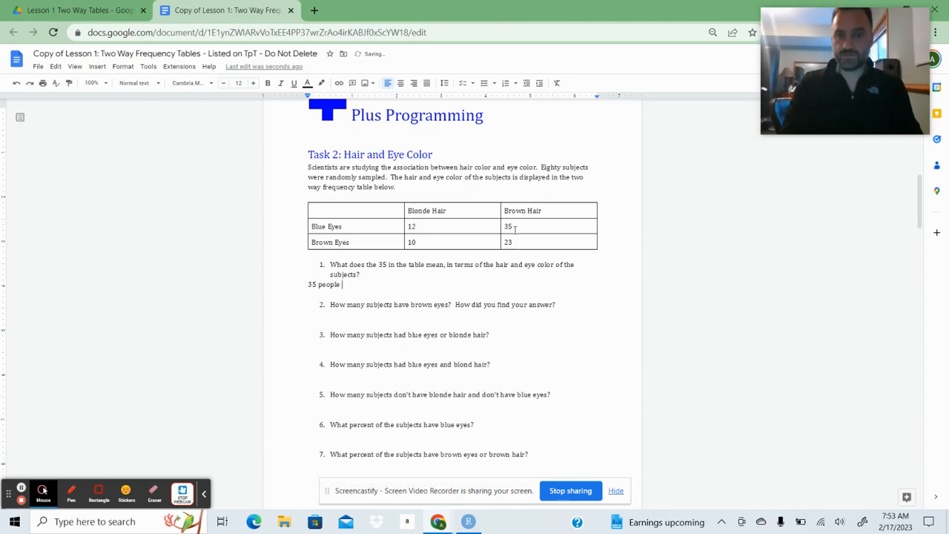
pyautogui.write('have br')
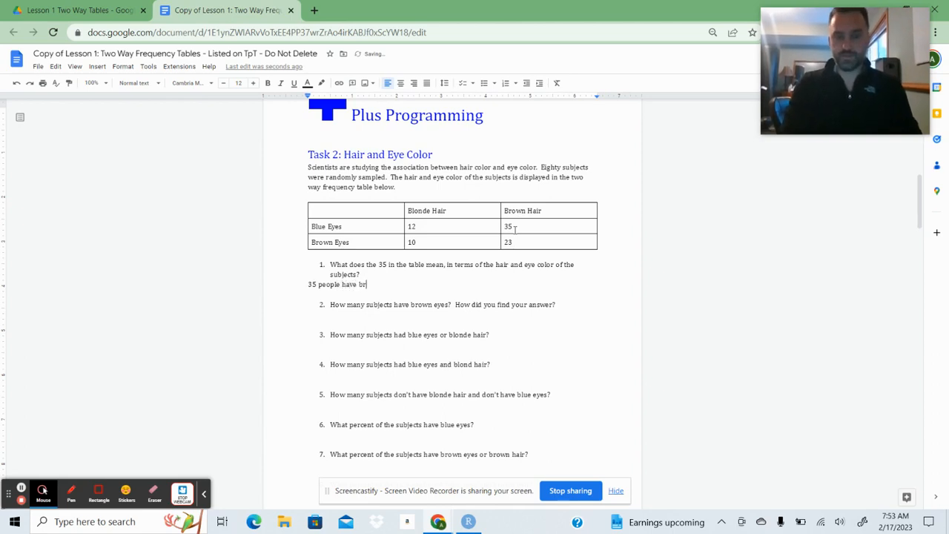
pyautogui.write('own hair an')
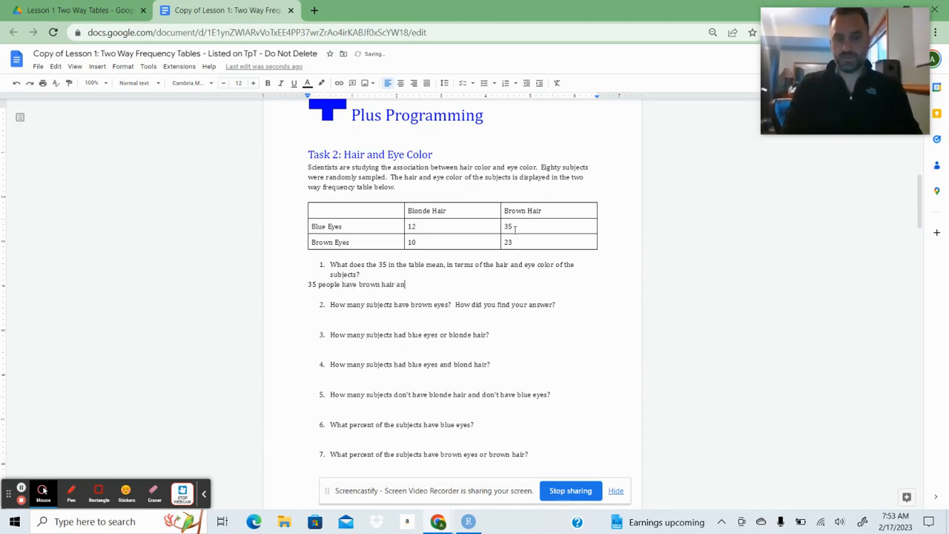
pyautogui.write('d blue')
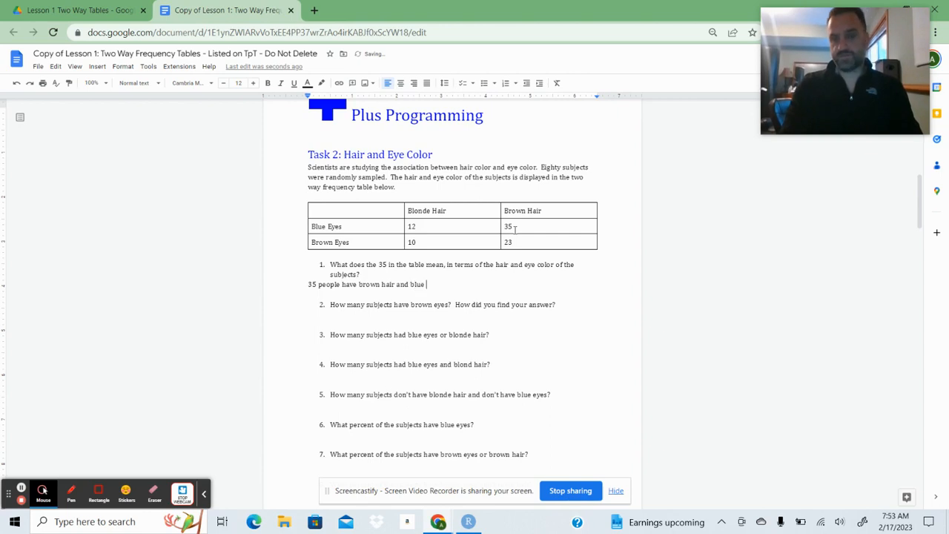
pyautogui.write(' eyes')
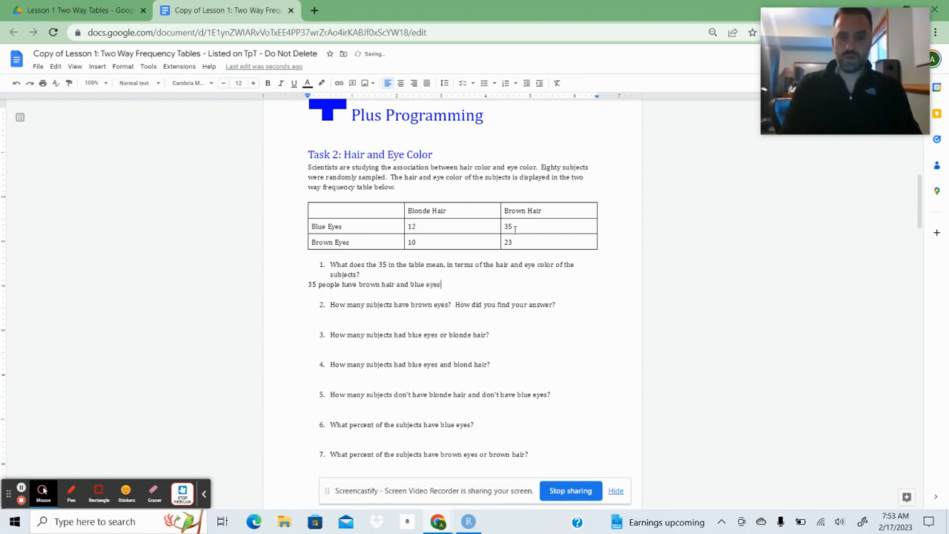
pyautogui.write('.')
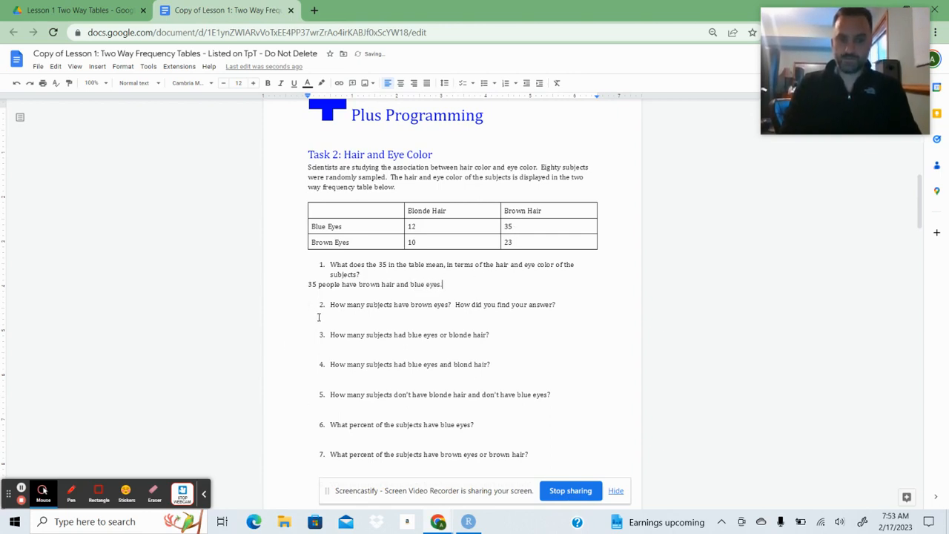
# Answer Task 2 question 2, the number of subjects with brown eyes, with 33.
pyautogui.click(319, 317)
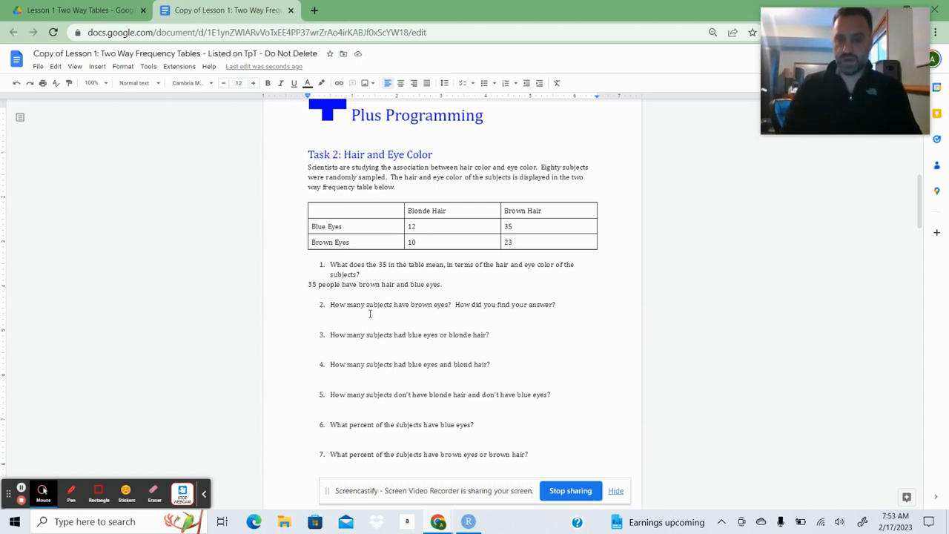
pyautogui.write('33')
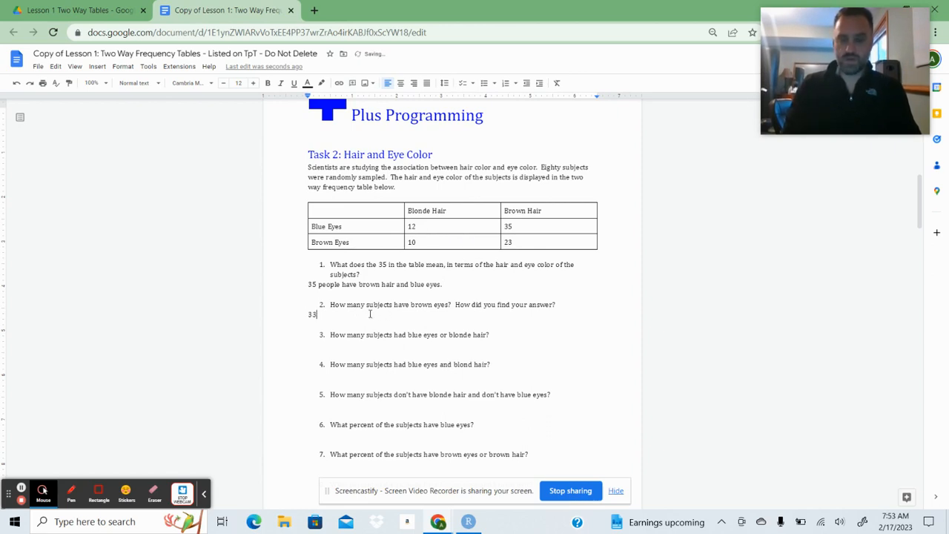
# Answer Task 2 question 3, the number of subjects with blue eyes or blonde hair, with 12+35+10=57.
pyautogui.click(319, 347)
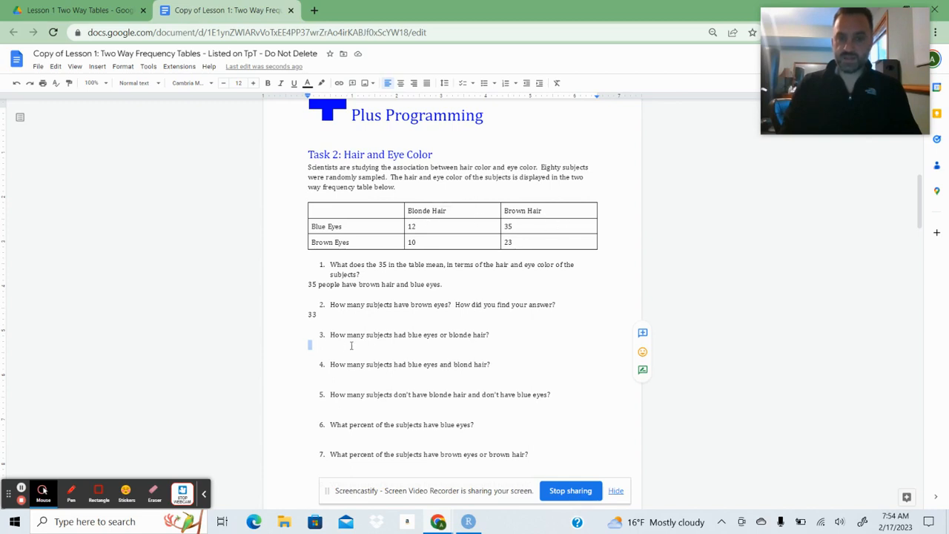
pyautogui.click(319, 344)
pyautogui.write('1')
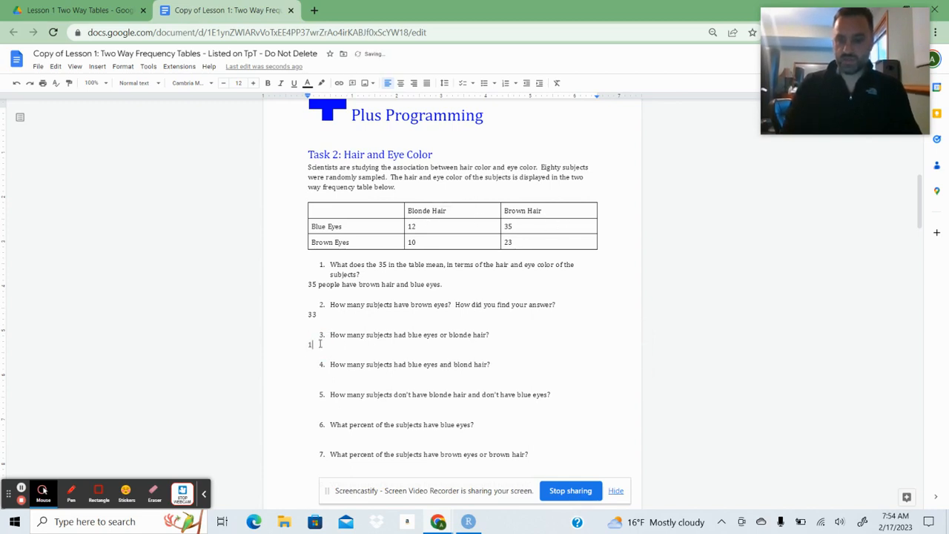
pyautogui.write('2+')
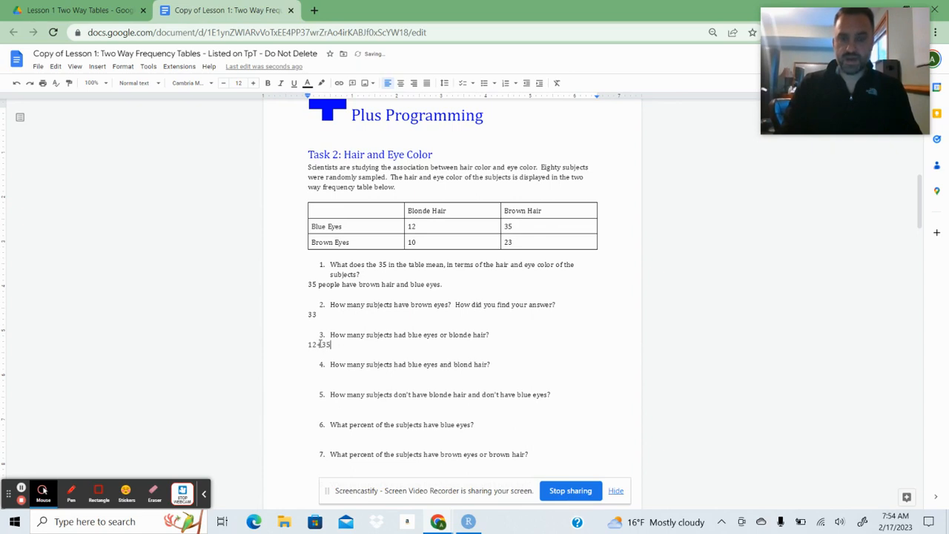
pyautogui.write('35')
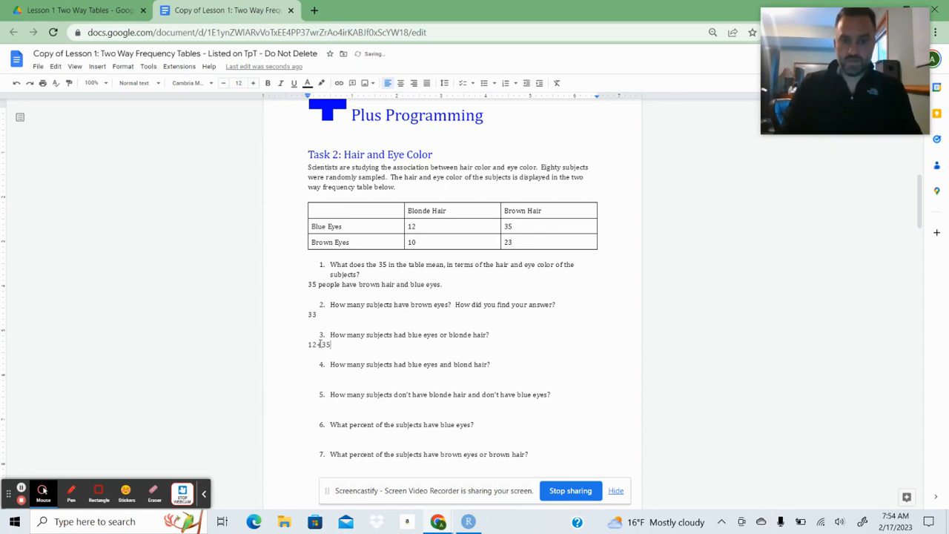
pyautogui.write('+10')
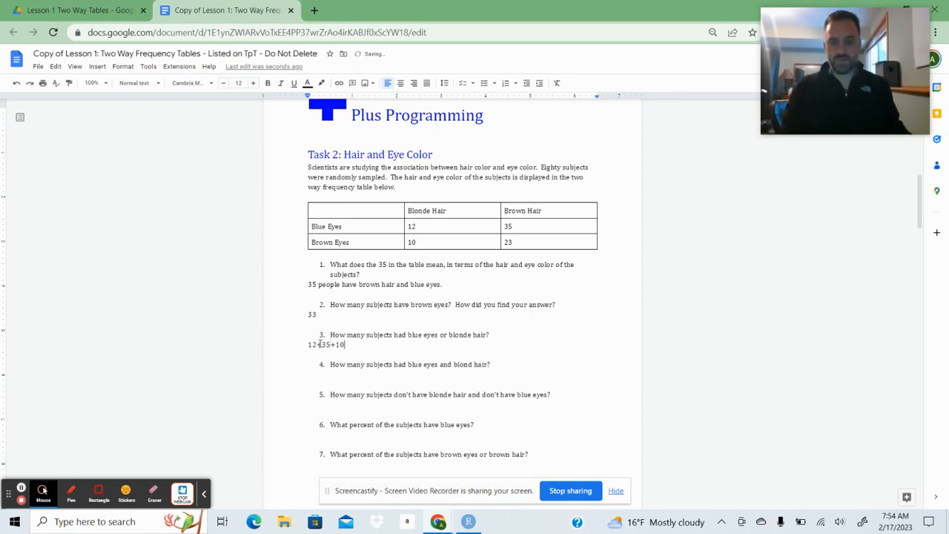
pyautogui.write('=')
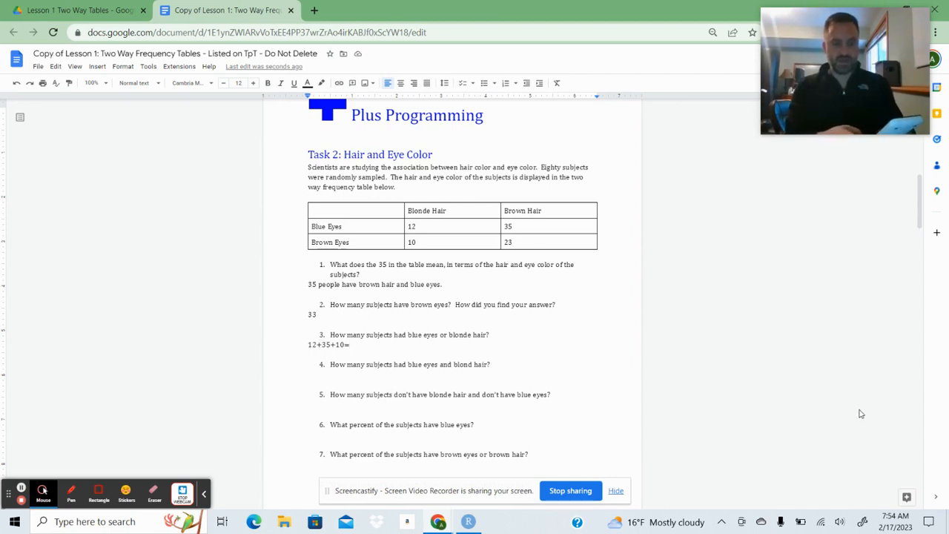
pyautogui.write('57')
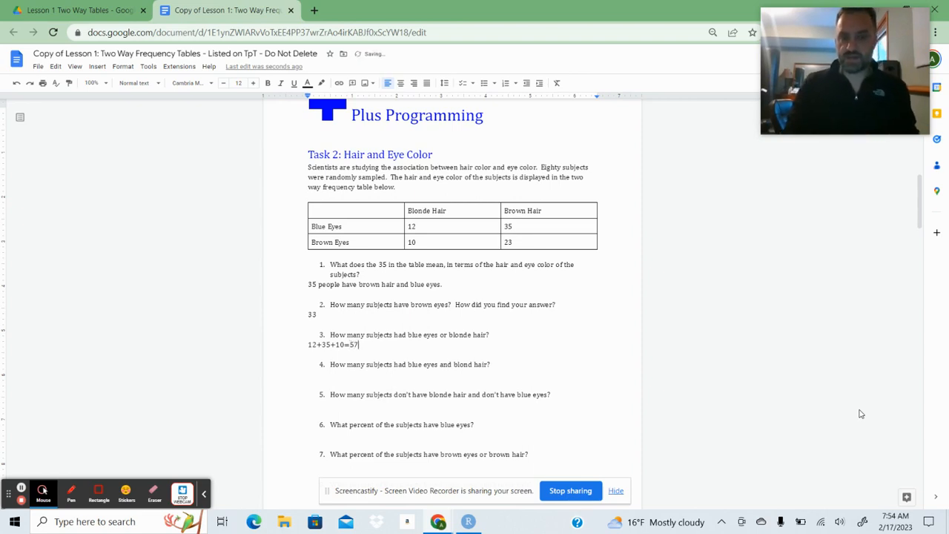
# Correct "blond" to "blonde" in Task 2 question 4 and answer the question with 12.
pyautogui.click(310, 375)
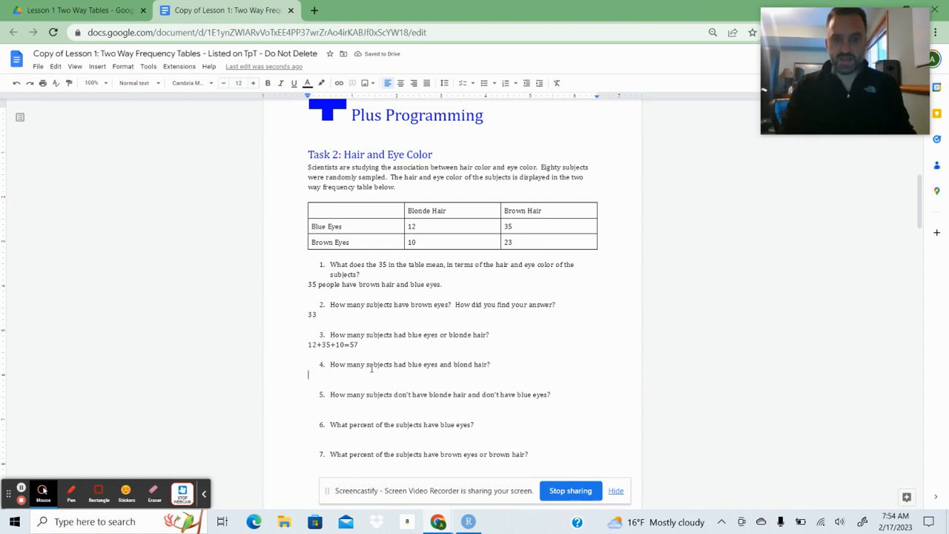
pyautogui.click(472, 365)
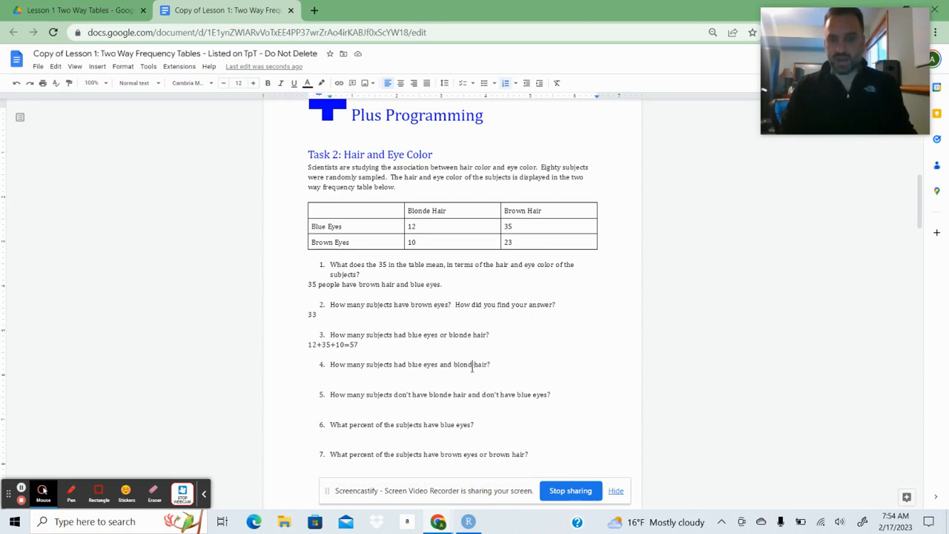
pyautogui.write('e')
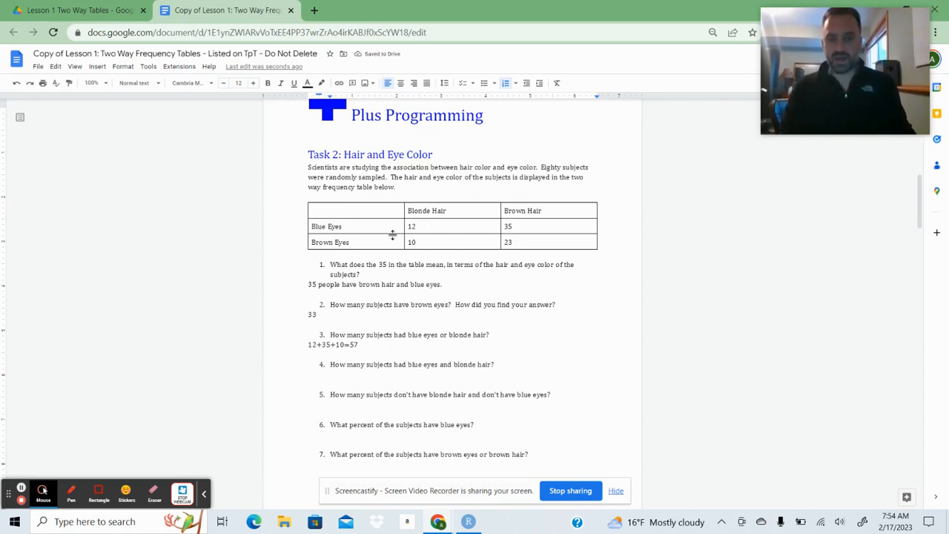
pyautogui.click(316, 373)
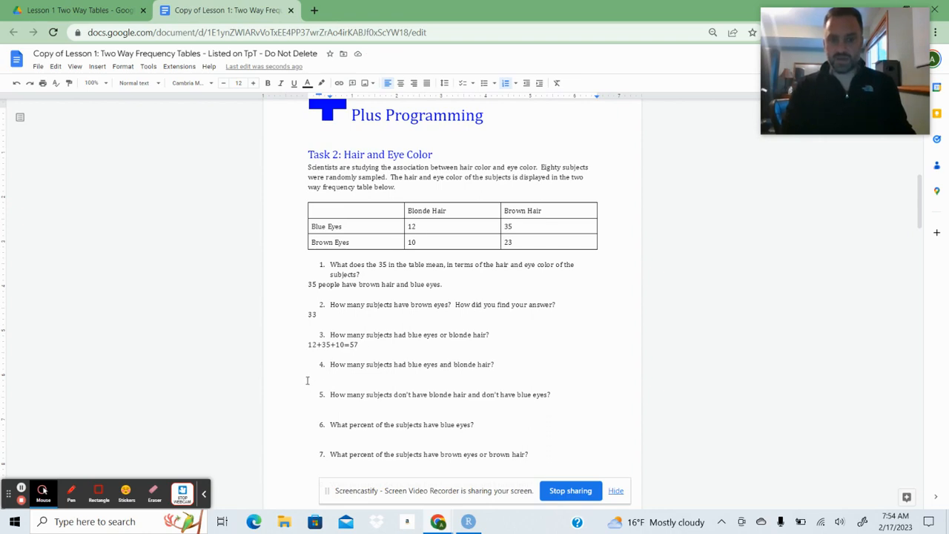
pyautogui.write('12')
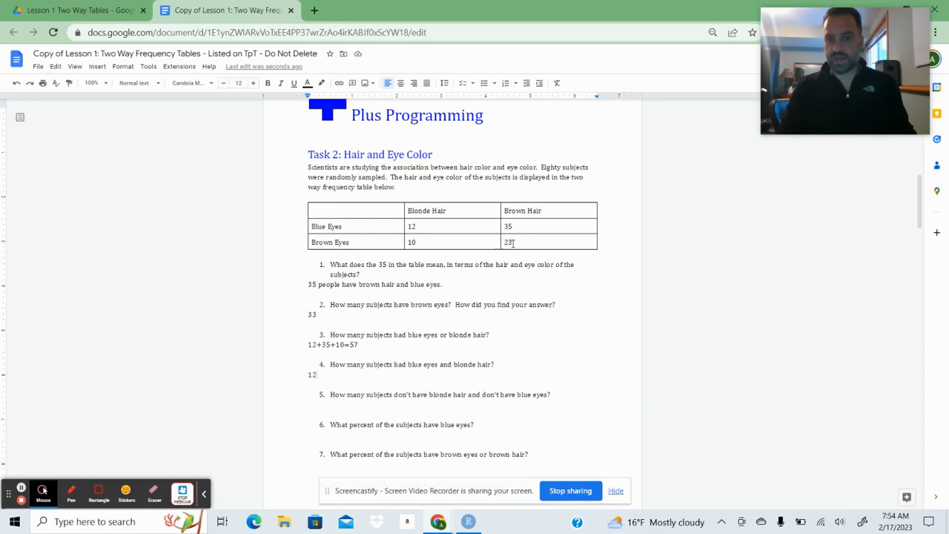
# Answer Task 2 question 5, the subjects with neither blonde hair nor blue eyes, with 23.
pyautogui.click(313, 403)
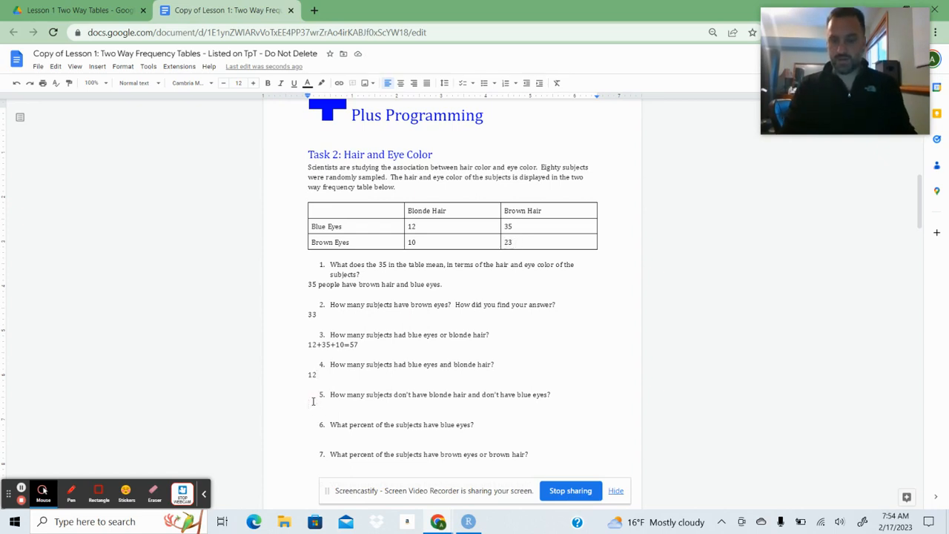
pyautogui.write('28')
pyautogui.press('BackSpace')
pyautogui.write('3')
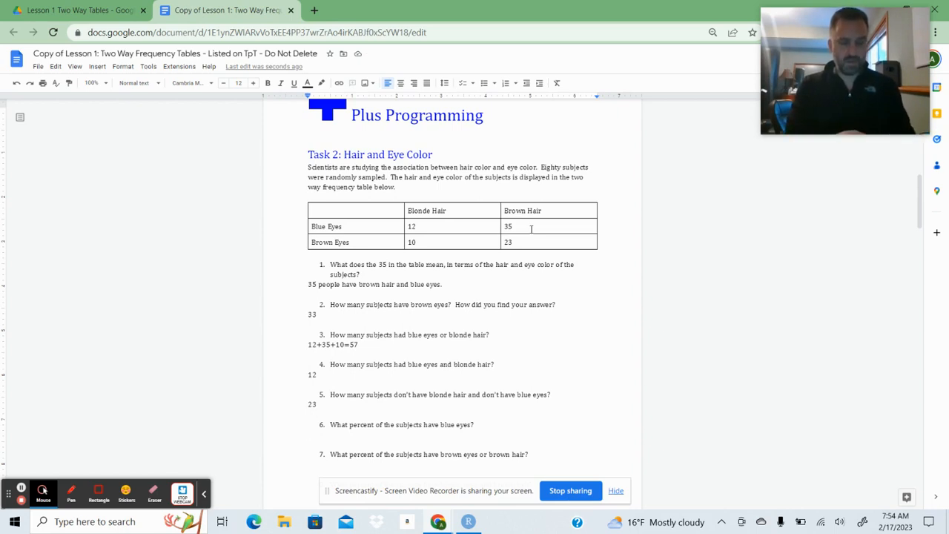
# Answer Task 2 question 6, the percent of subjects with blue eyes, with 47/80=0.5875=58.75%.
pyautogui.write('47')
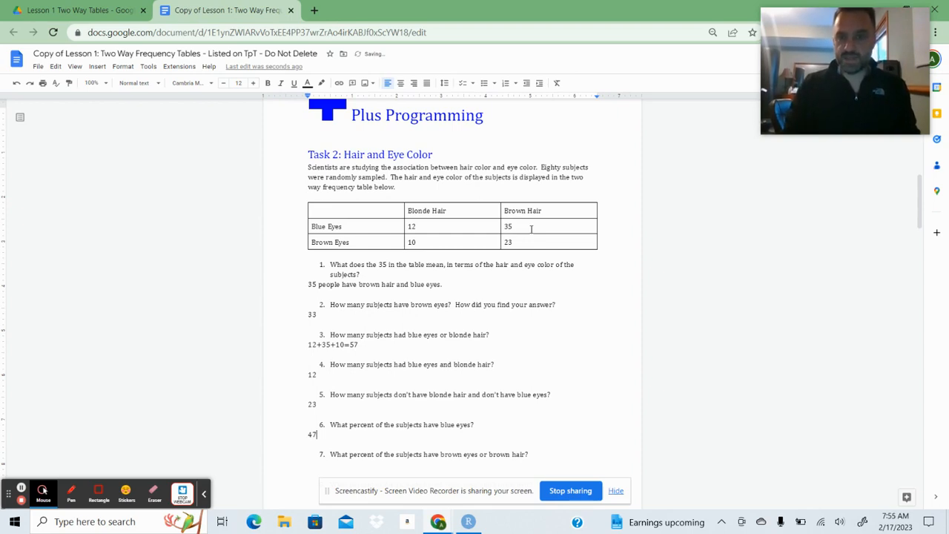
pyautogui.write('/80')
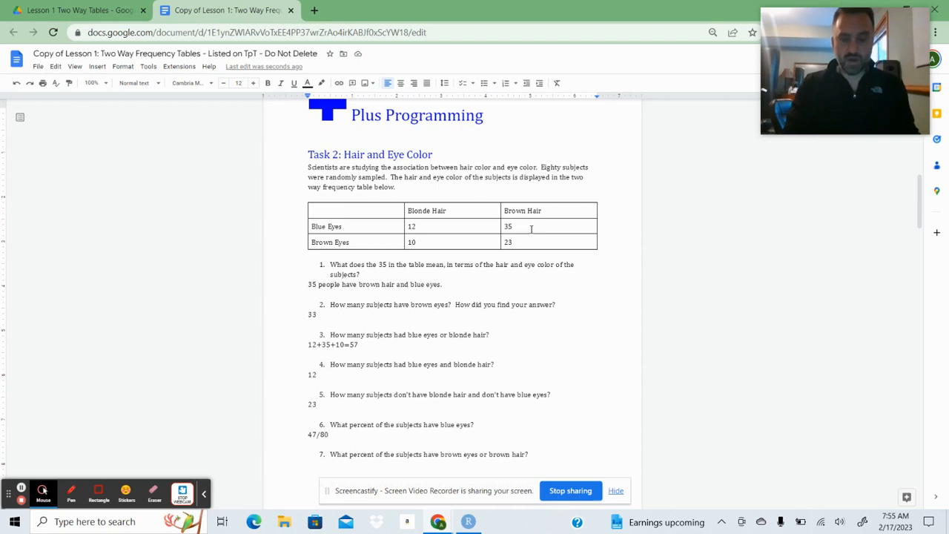
pyautogui.write('=')
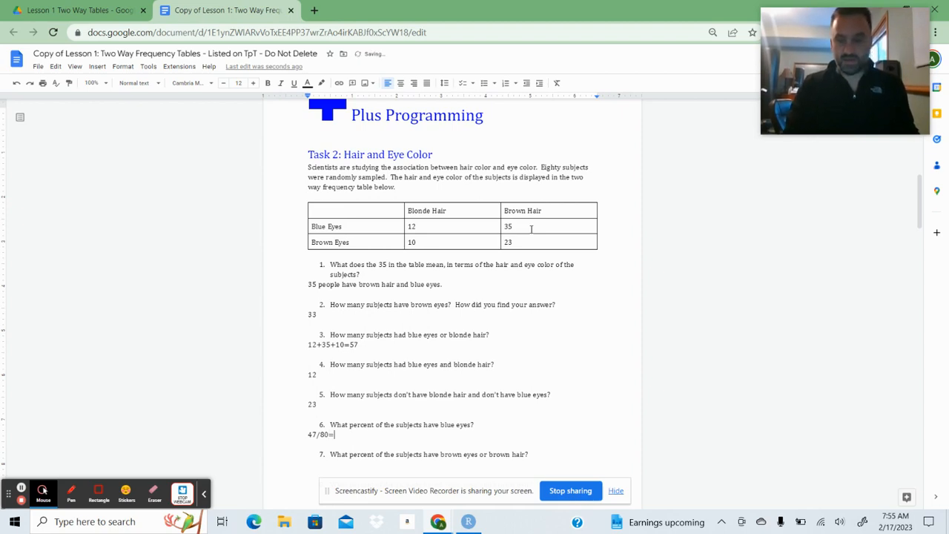
pyautogui.write('0.5875')
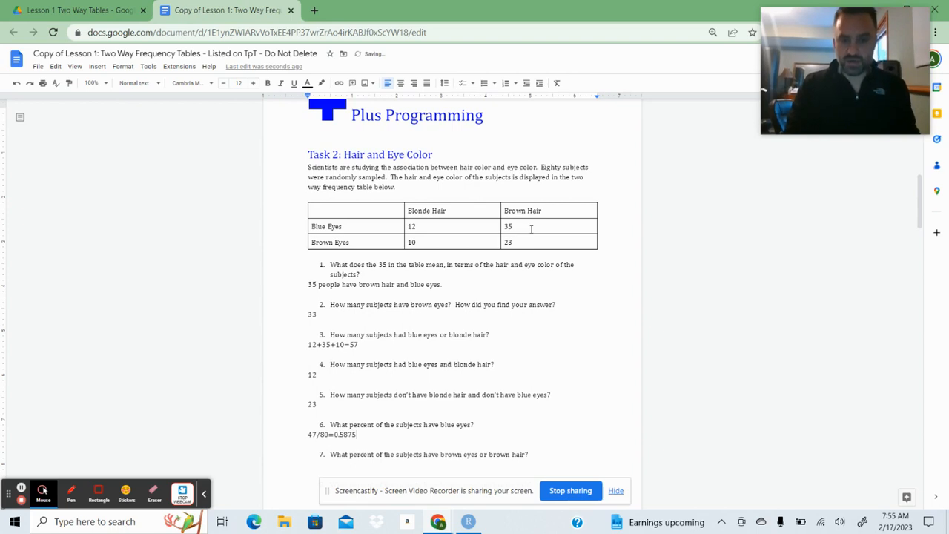
pyautogui.write('=')
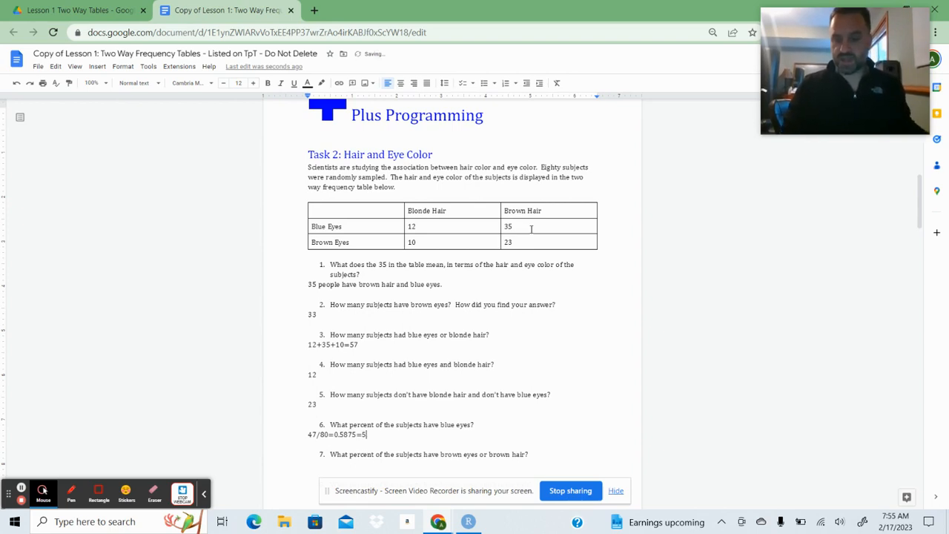
pyautogui.write('58.75')
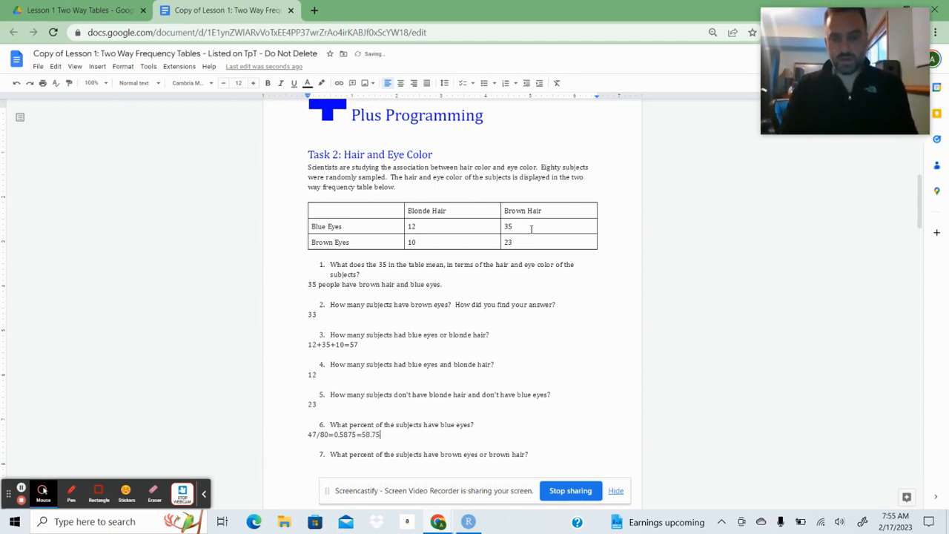
pyautogui.write('%')
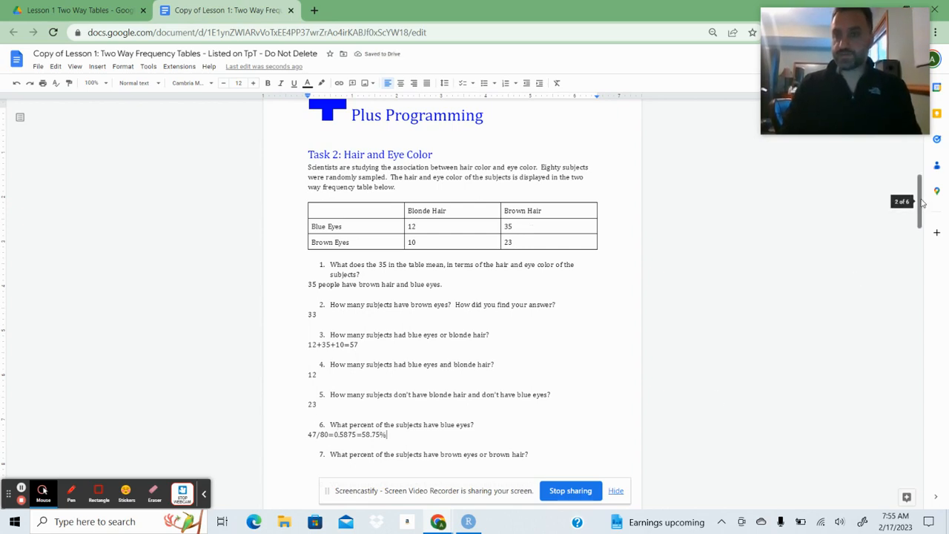
# Answer Task 2 question 7, the percent with brown eyes or brown hair, with 68/80=0.85=85%.
pyautogui.scroll(-3, 922, 203)
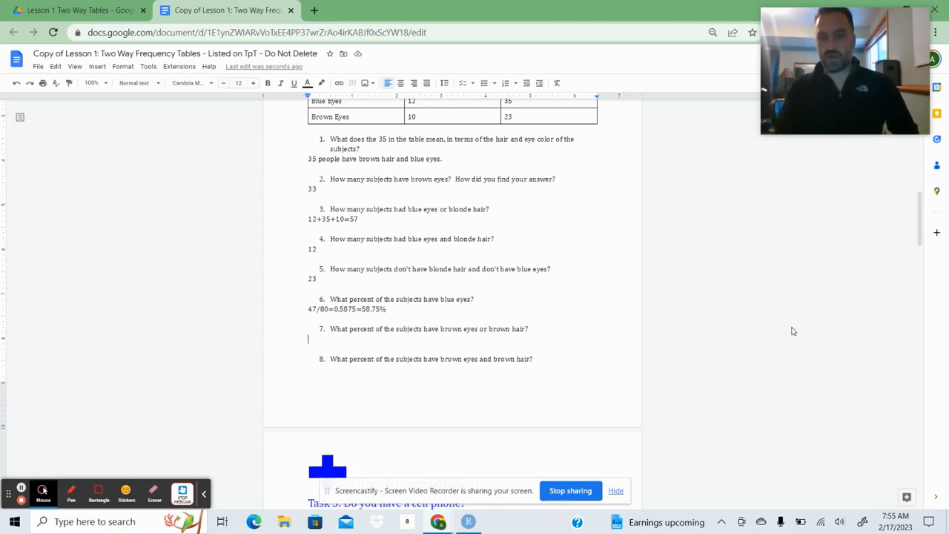
pyautogui.moveTo(920, 225); pyautogui.dragTo(920, 210)
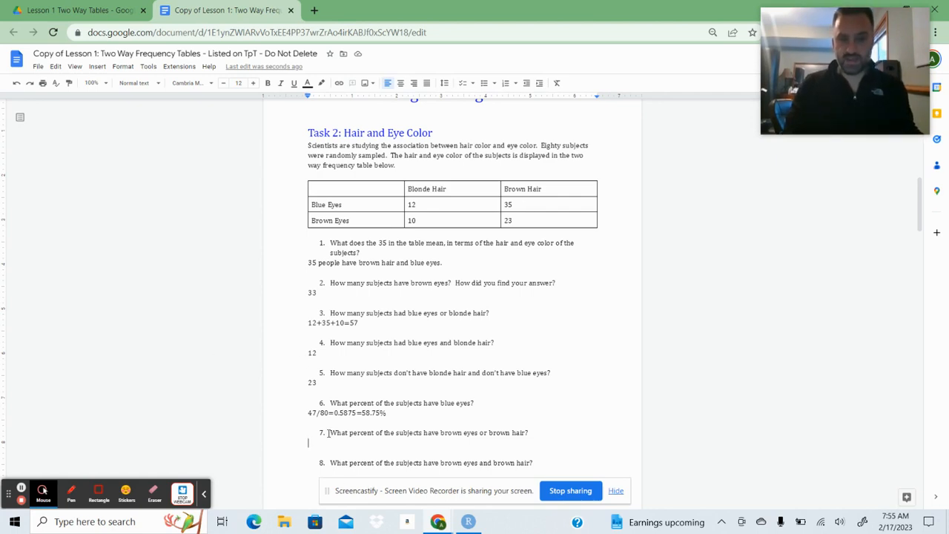
pyautogui.write('68')
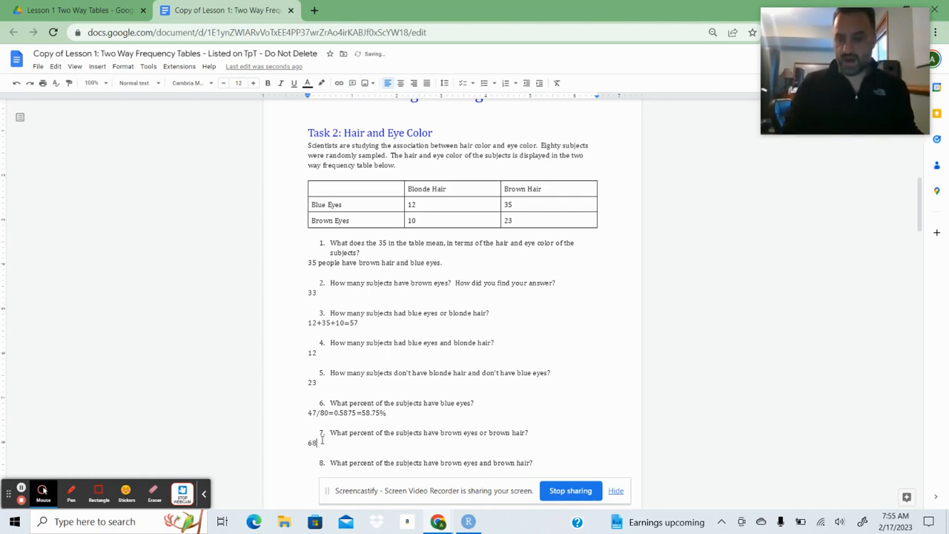
pyautogui.write('/80')
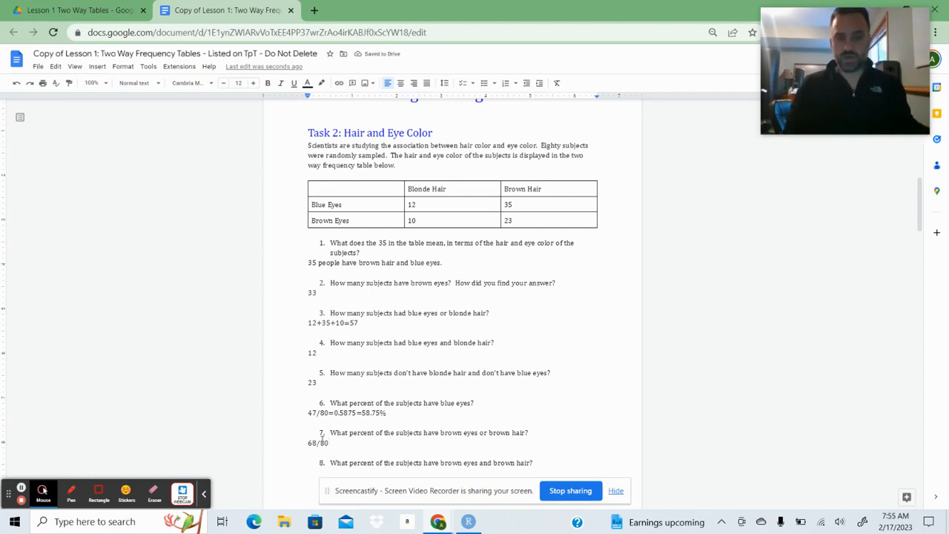
pyautogui.write('=')
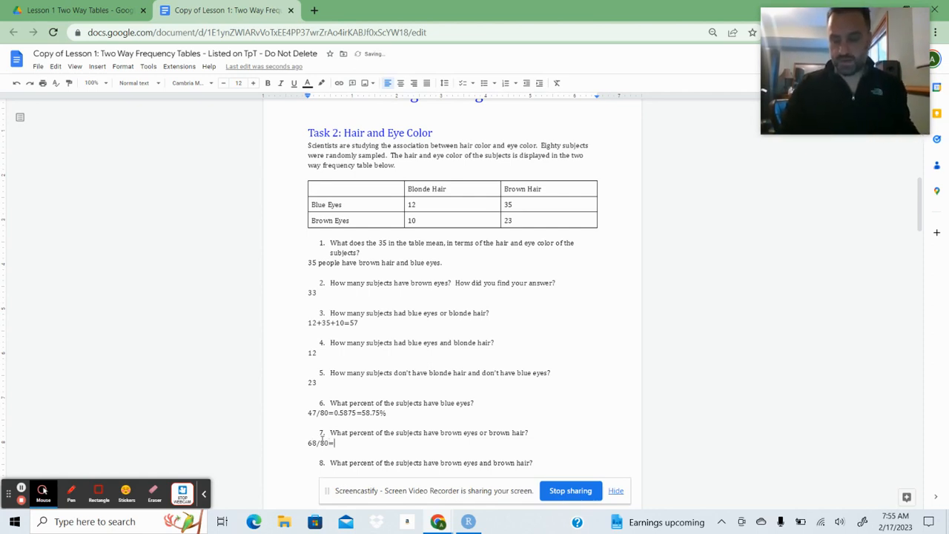
pyautogui.write('0.85')
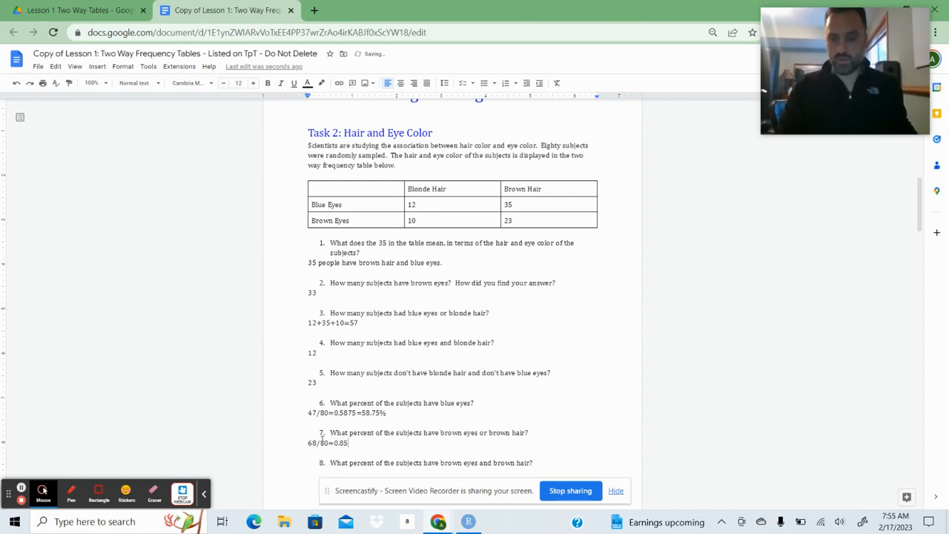
pyautogui.write('=85')
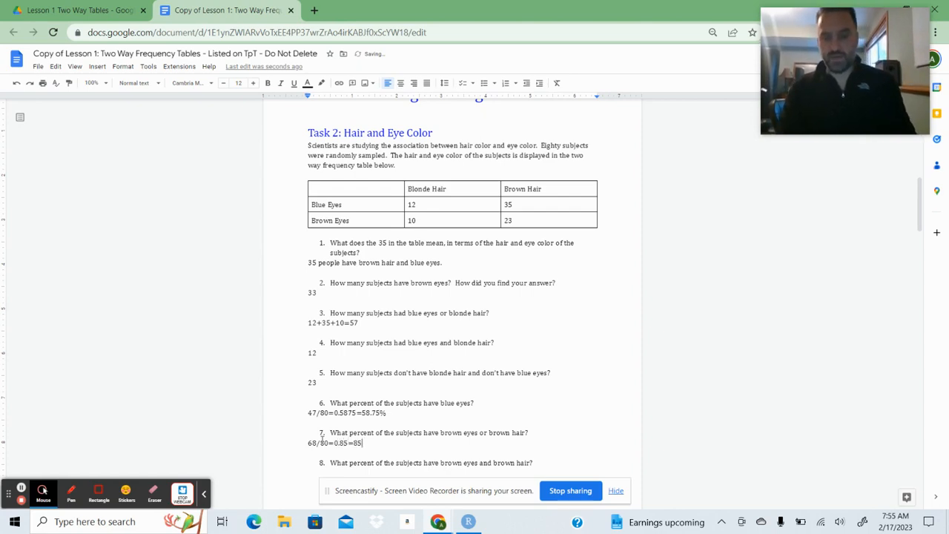
pyautogui.write('%')
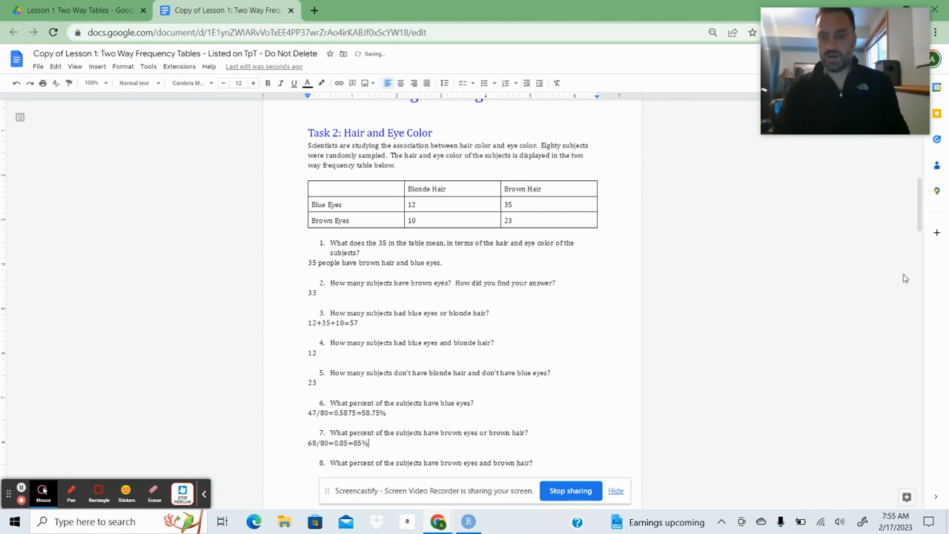
# Answer Task 2 question 8, the percent with brown eyes and brown hair, with 23/80=0.2875=28.75%.
pyautogui.moveTo(919, 222); pyautogui.dragTo(920, 231)
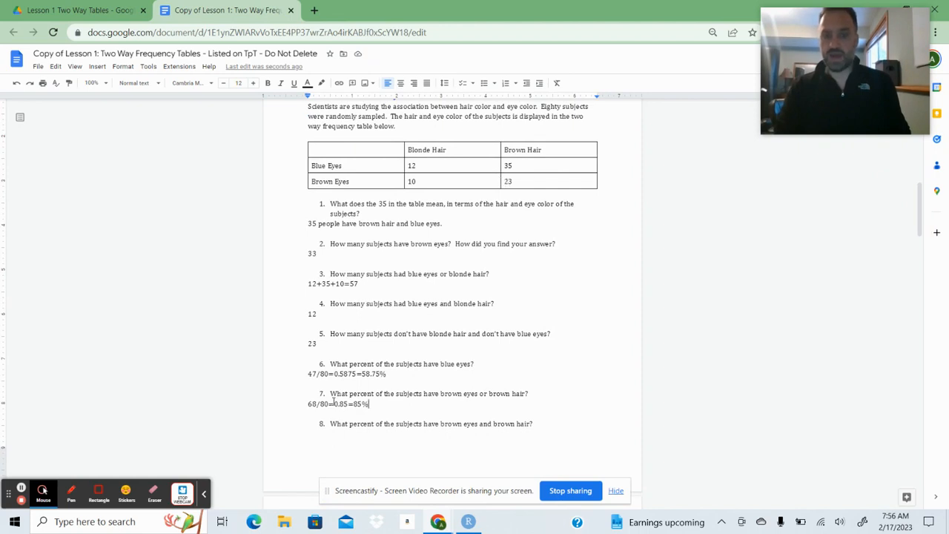
pyautogui.click(310, 435)
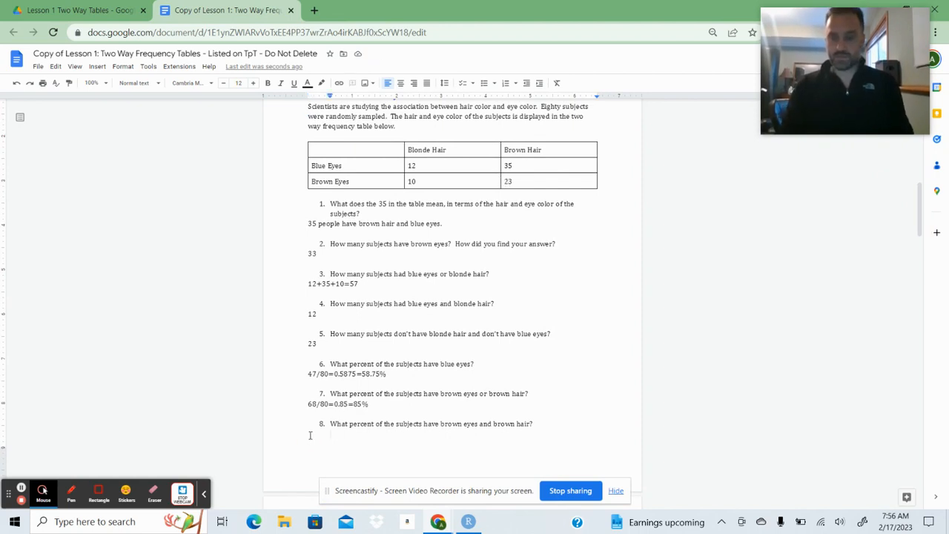
pyautogui.write('23/80')
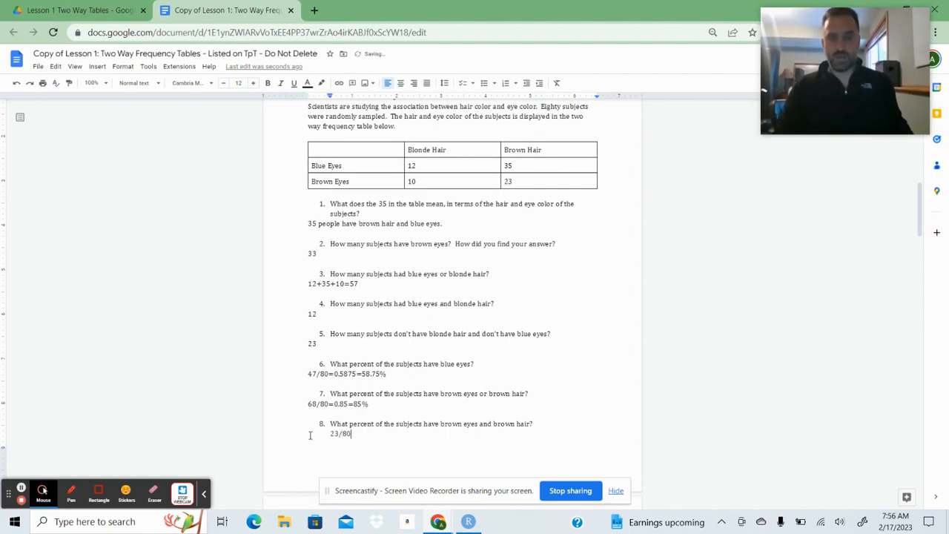
pyautogui.write('=')
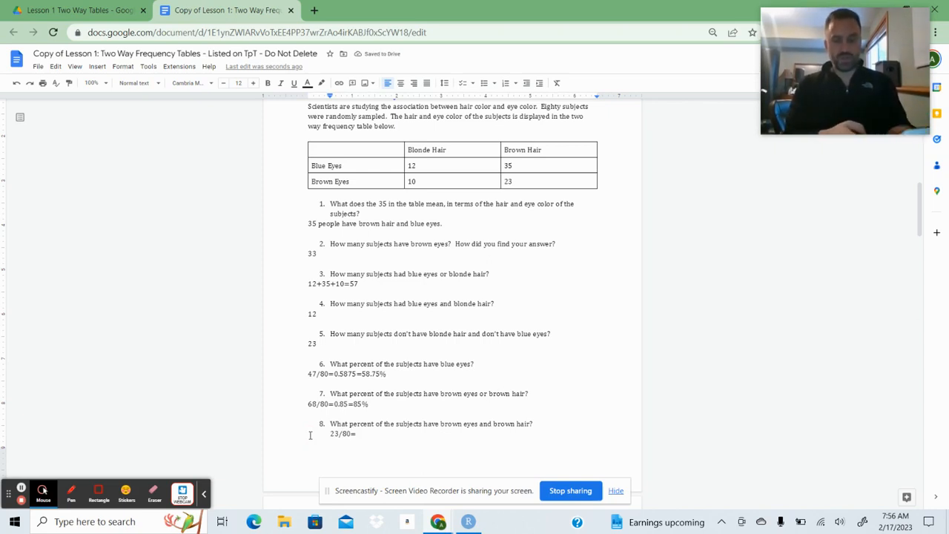
pyautogui.write('0.287')
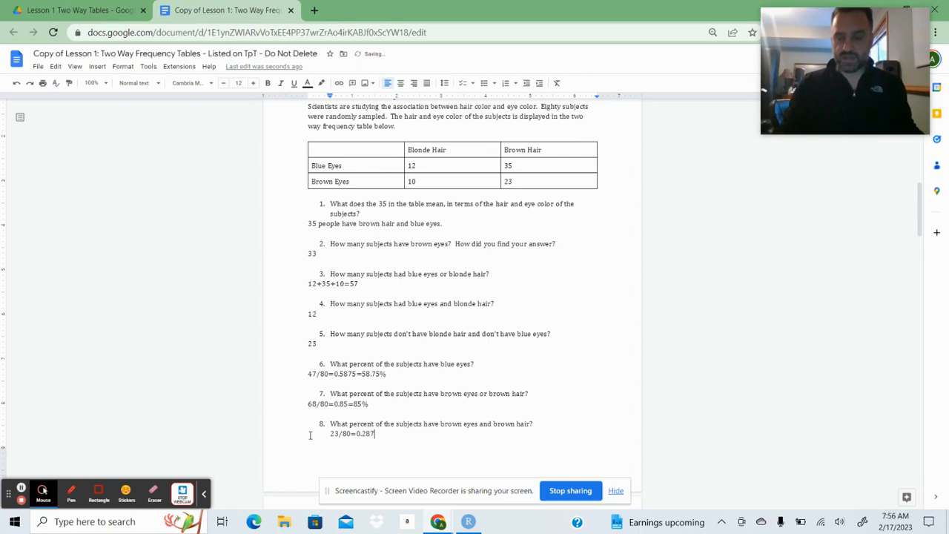
pyautogui.write('5=')
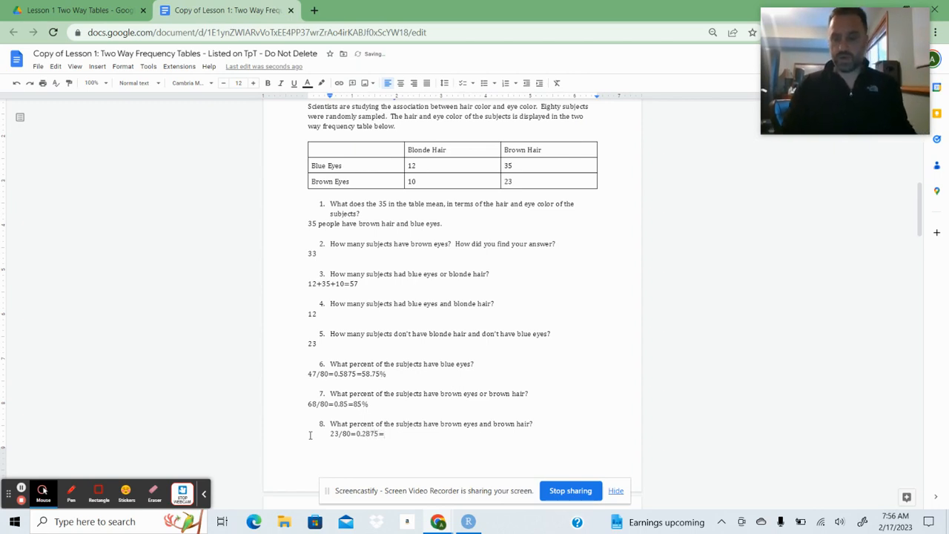
pyautogui.write('28.')
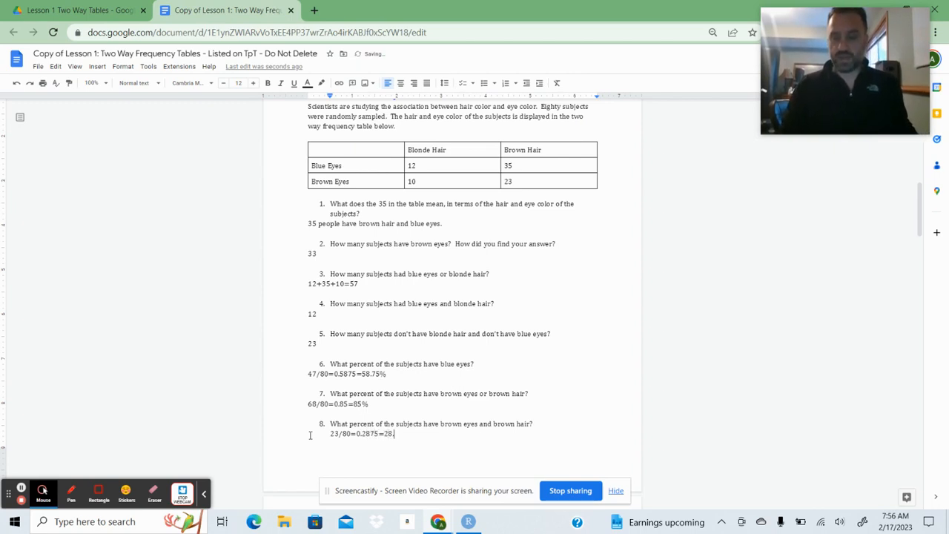
pyautogui.write('75')
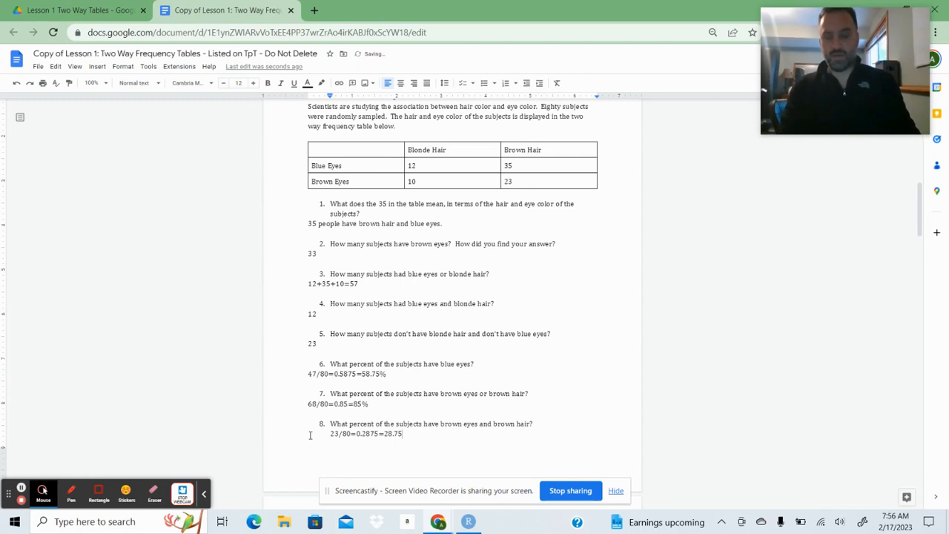
pyautogui.write('%')
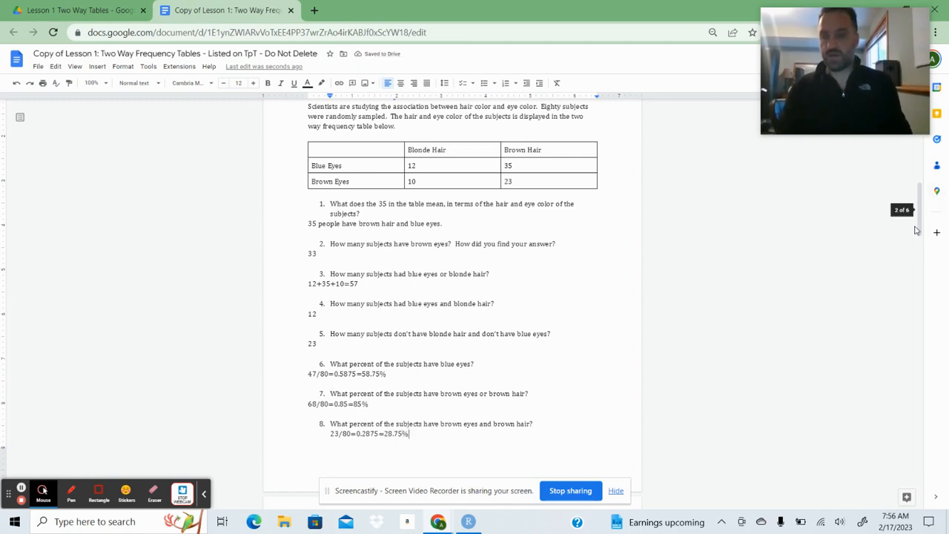
# Answer Task 3 question 1 with 17 and question 2, the percentage aged 0-10 without a cell phone, with 17/80=0.2125=21.25%.
pyautogui.moveTo(921, 231); pyautogui.dragTo(924, 290)
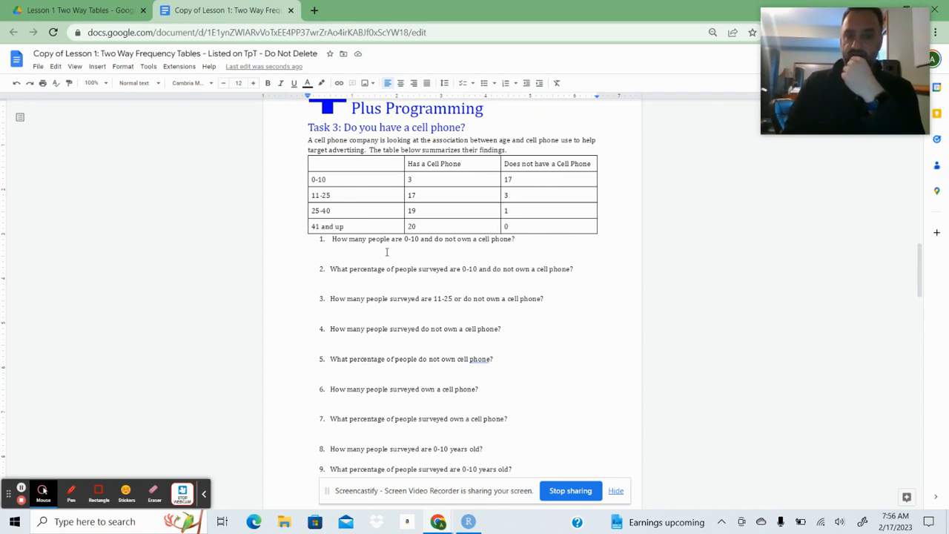
pyautogui.write('17')
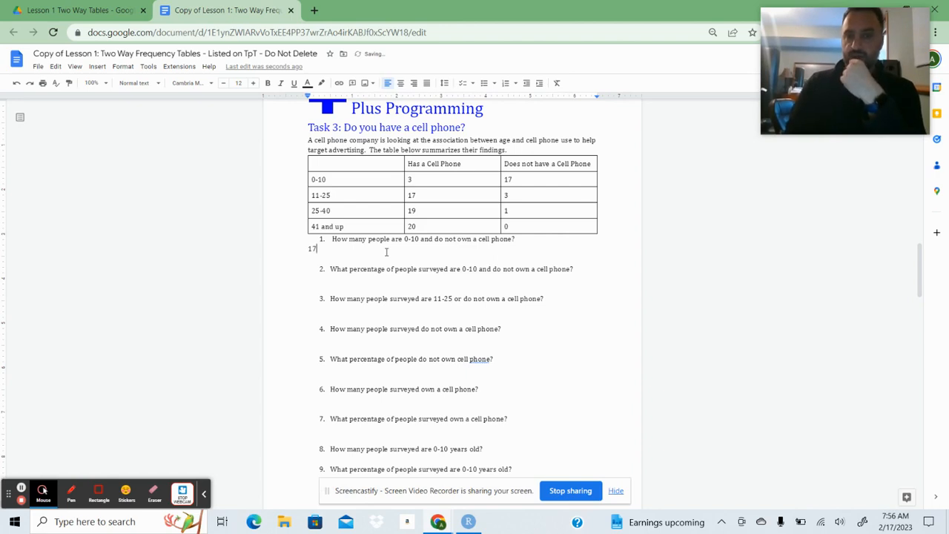
pyautogui.click(320, 279)
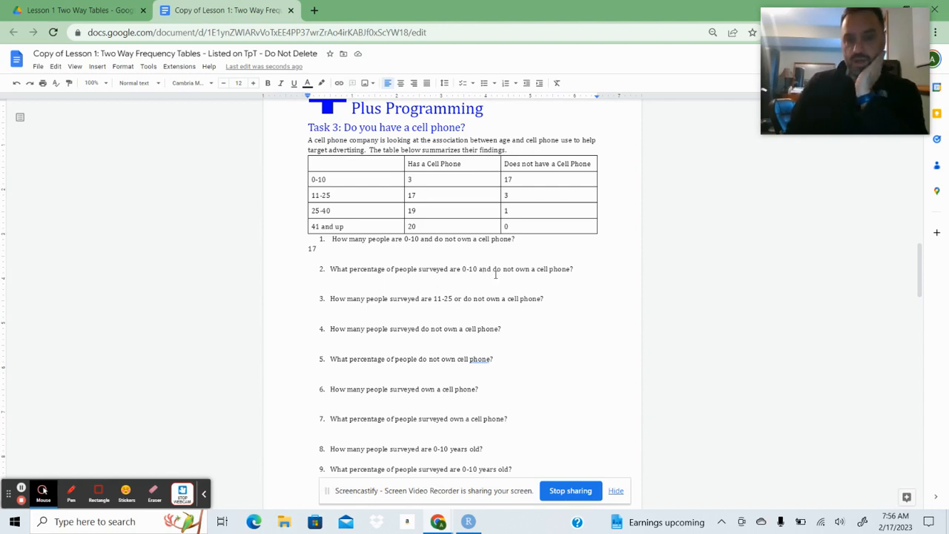
pyautogui.write('17/')
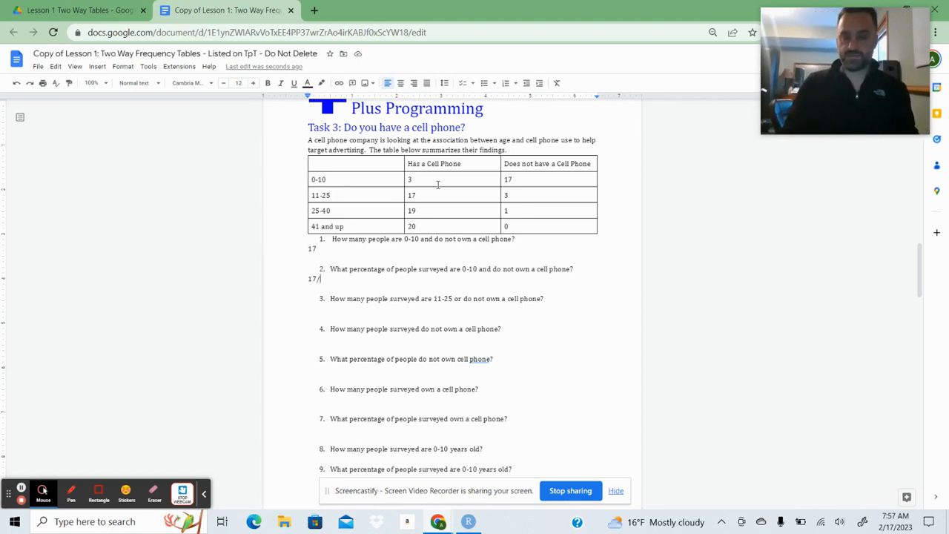
pyautogui.write('80=')
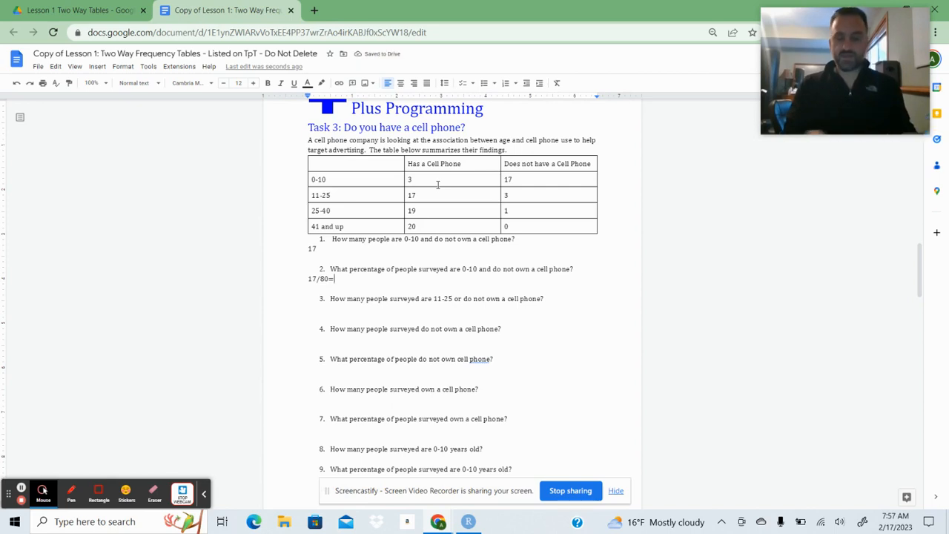
pyautogui.write('0.21')
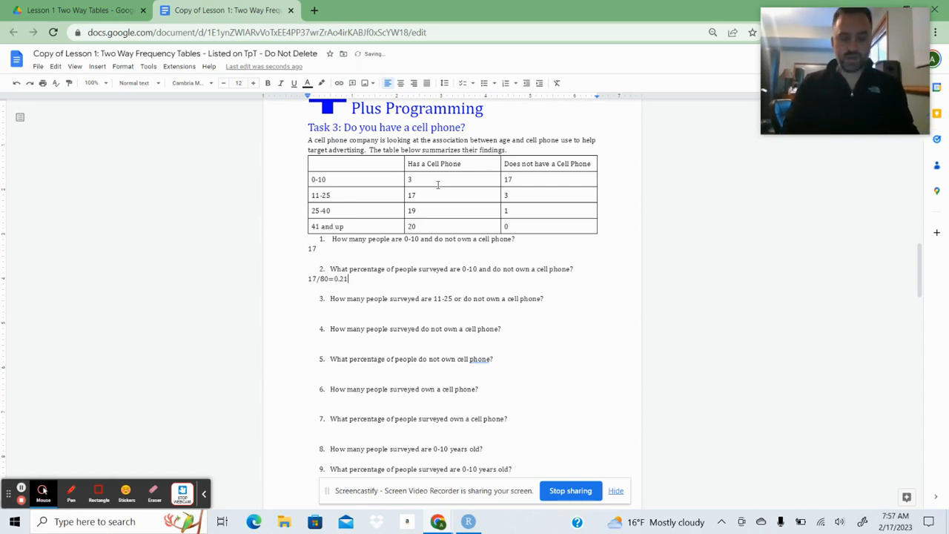
pyautogui.write('25')
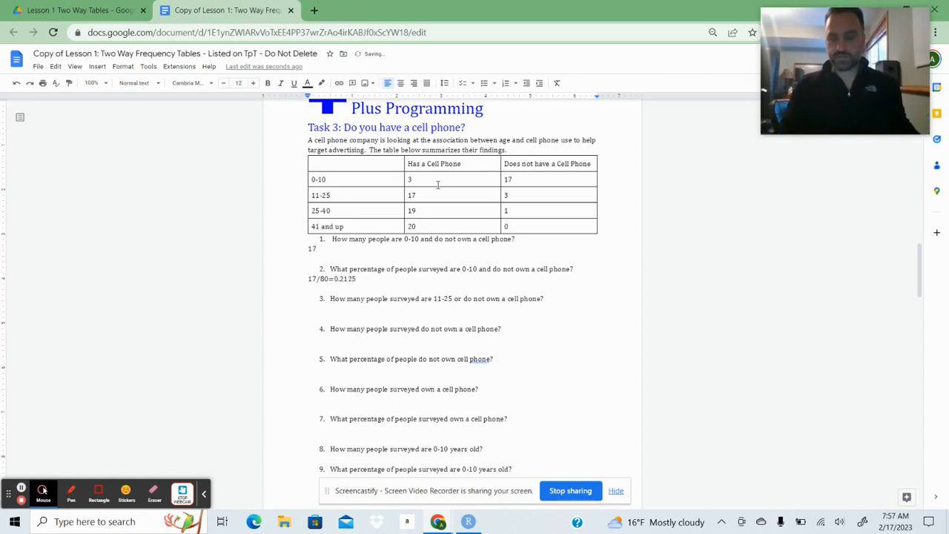
pyautogui.write('=21.2')
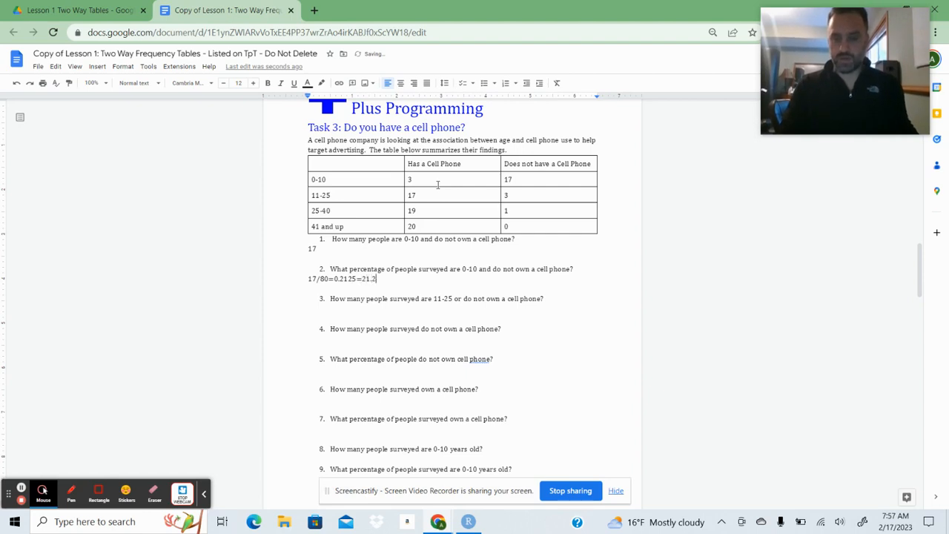
pyautogui.write('5')
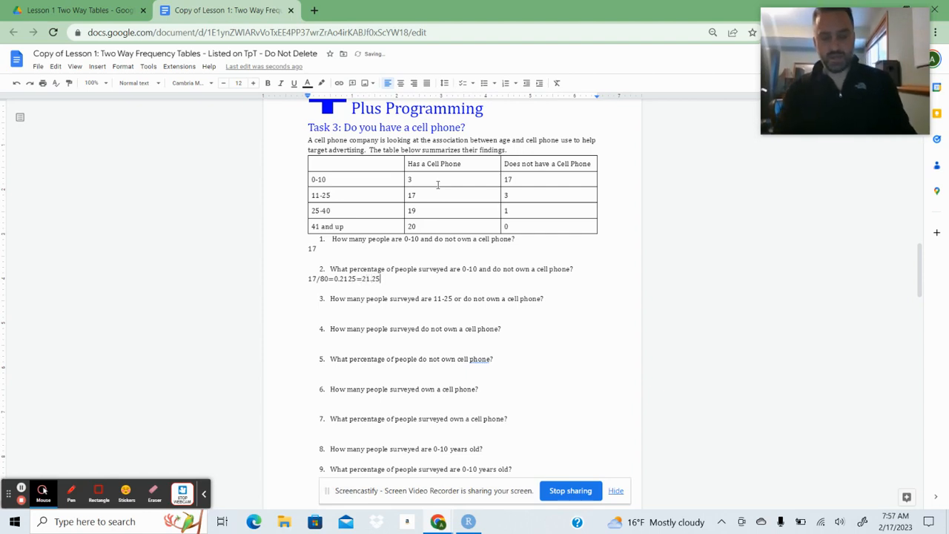
pyautogui.write('%')
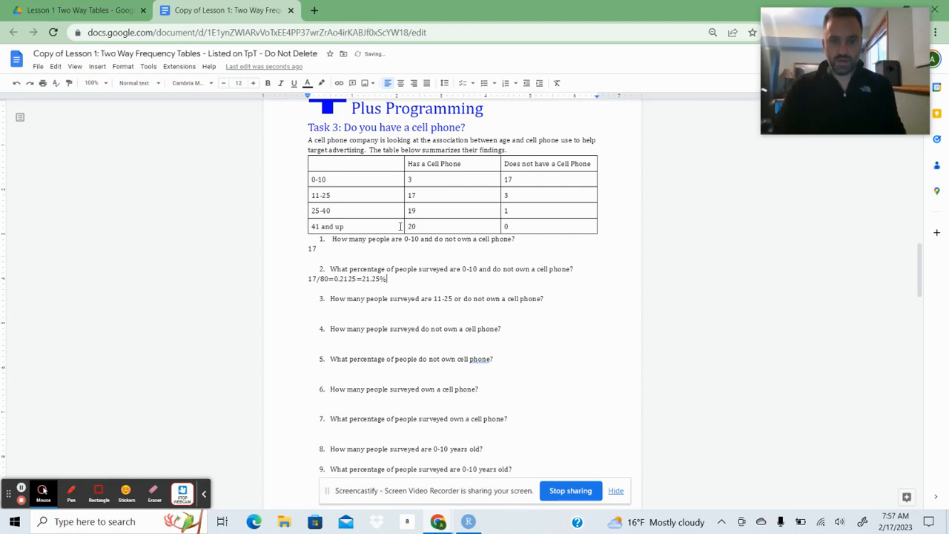
# Answer Task 3 question 3, the people aged 11-25 or without a cell phone, with 38/80=0.475=47.5%.
pyautogui.click(325, 314)
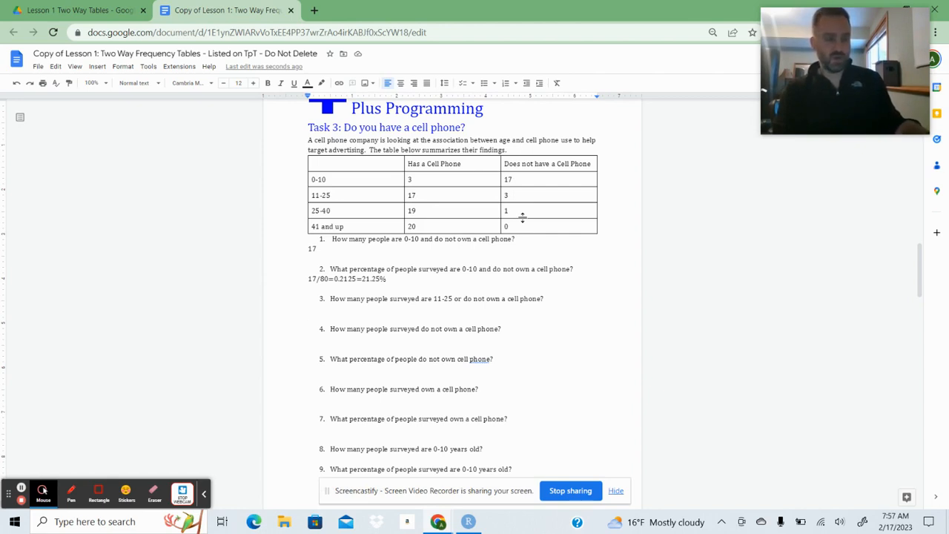
pyautogui.doubleClick(314, 306)
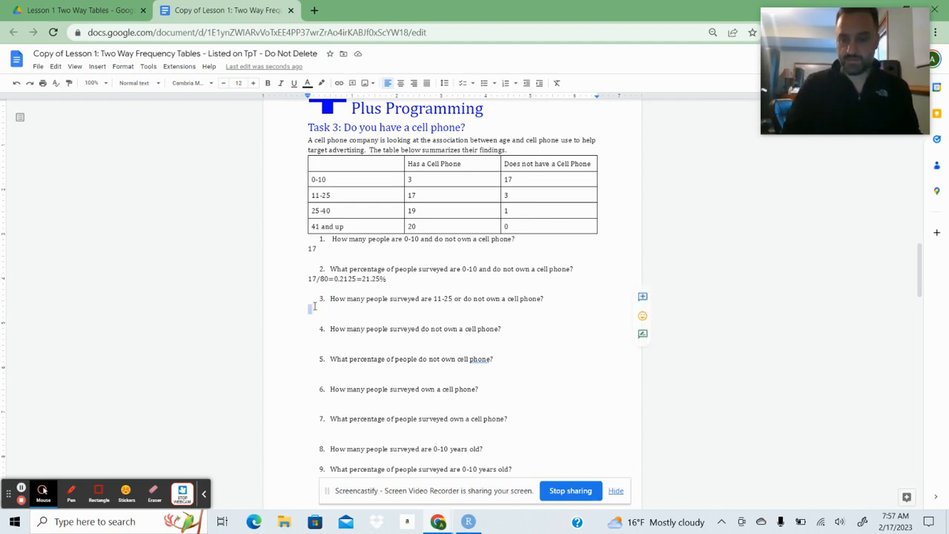
pyautogui.write('38/80')
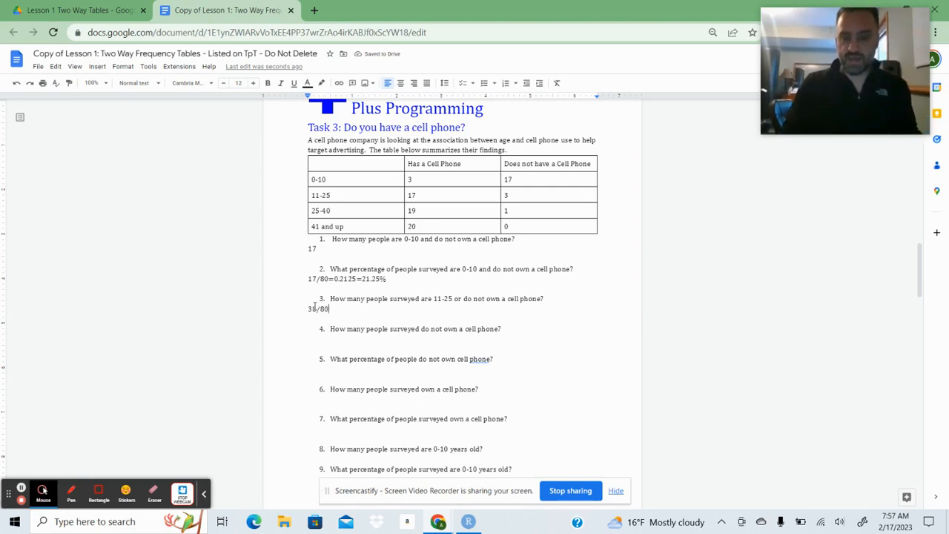
pyautogui.write('=0.4')
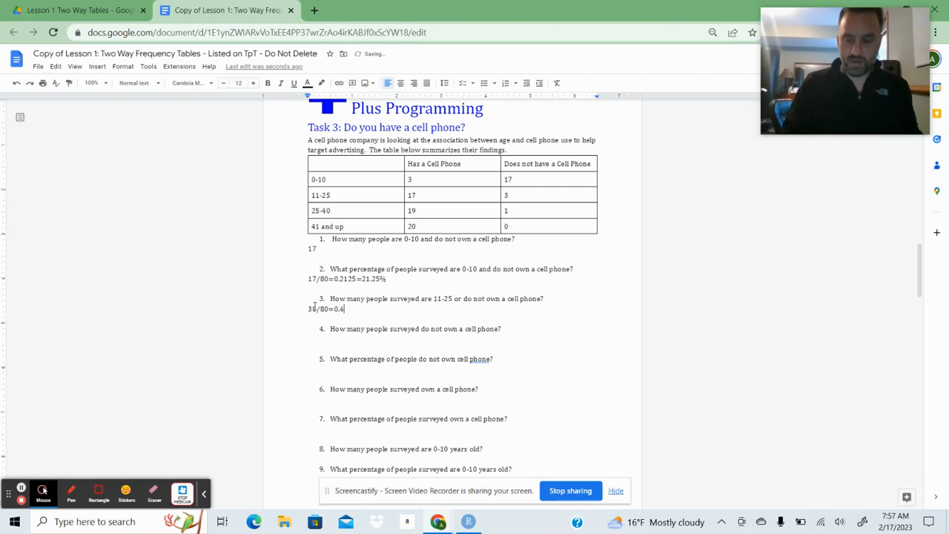
pyautogui.write('75')
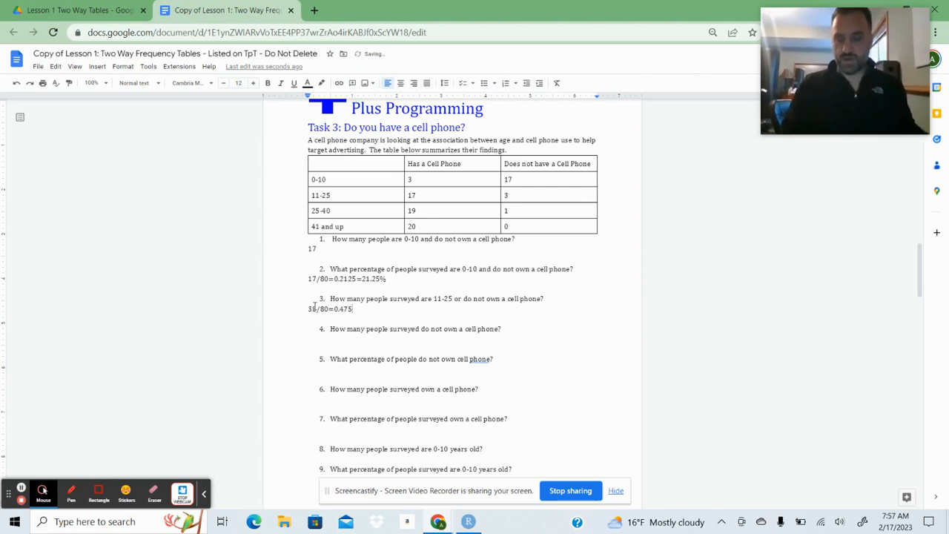
pyautogui.write('=47')
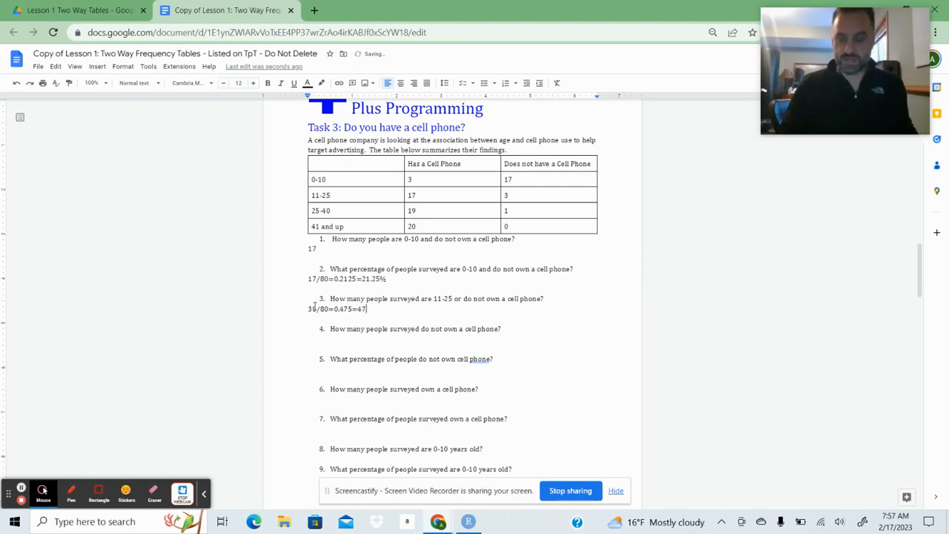
pyautogui.write('.5')
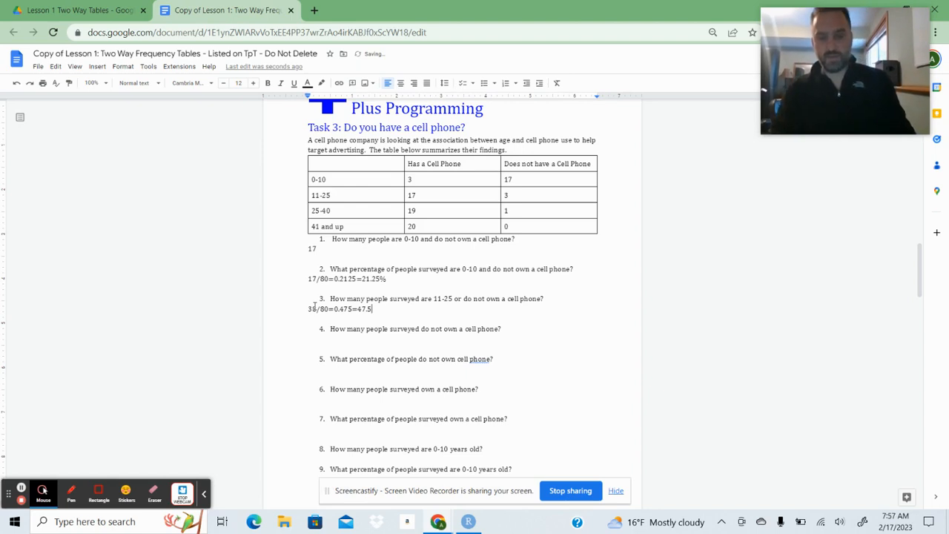
pyautogui.write('%')
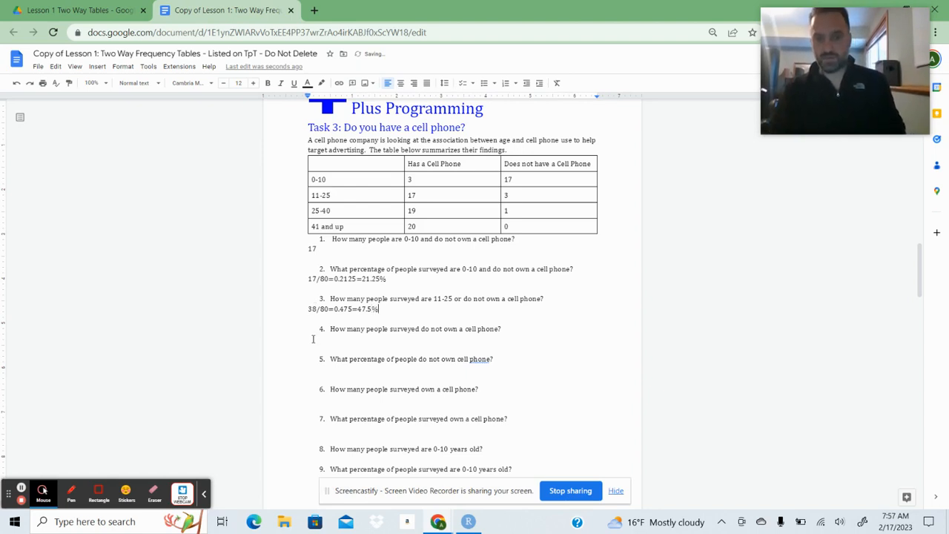
# Answer Task 3 question 4, the people who do not own a cell phone, with 21/80=0.2625=26.25%.
pyautogui.click(313, 339)
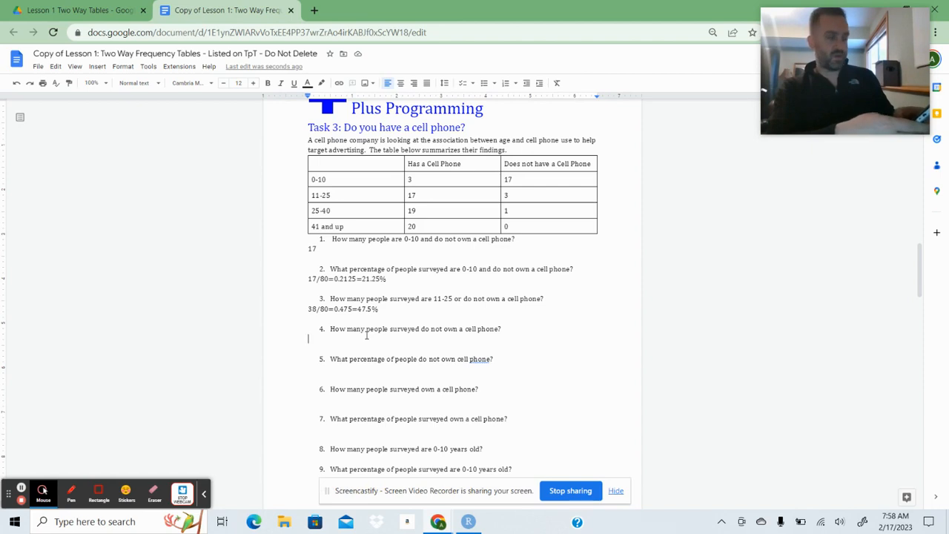
pyautogui.write('21')
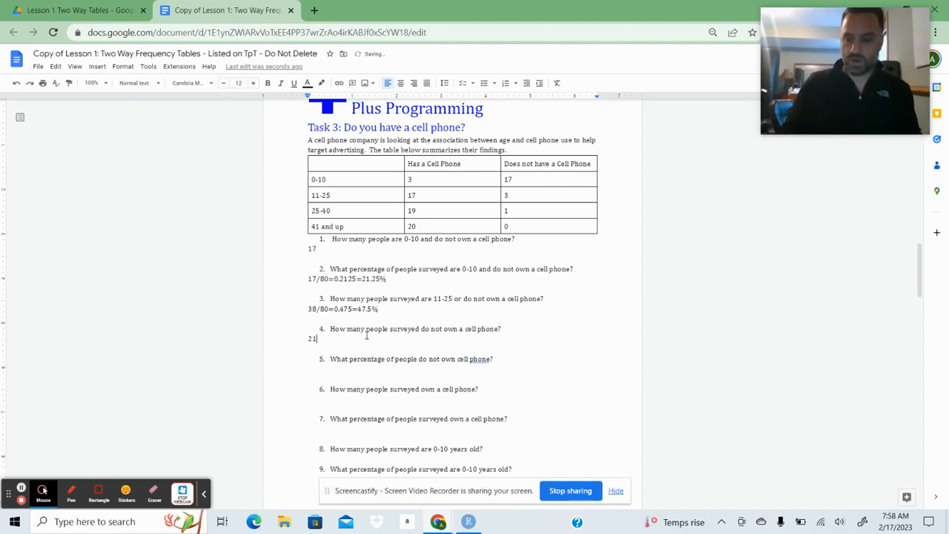
pyautogui.write('/80=')
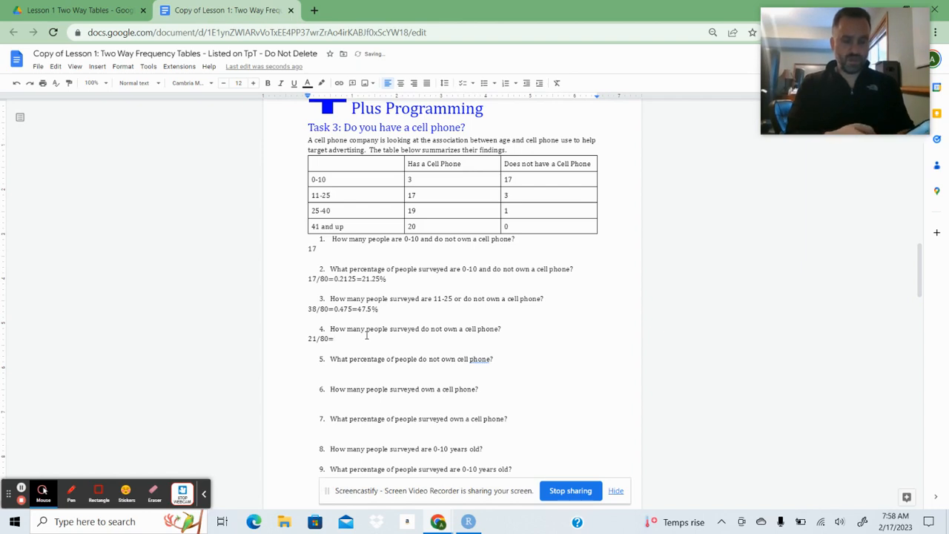
pyautogui.write('0.')
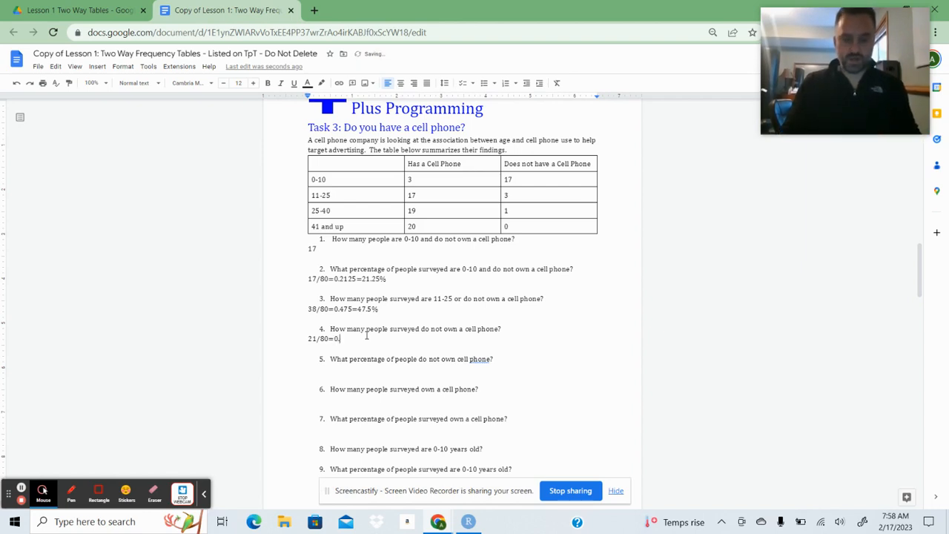
pyautogui.write('2625')
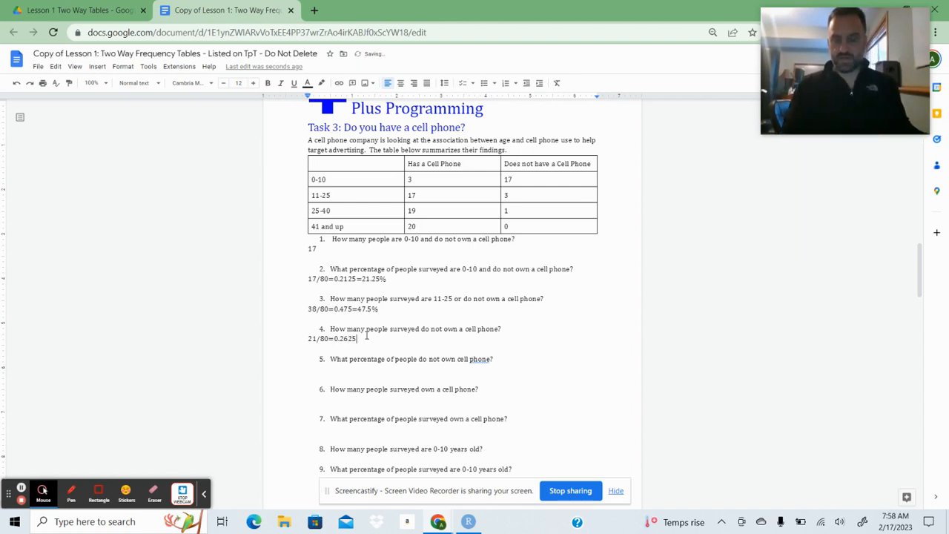
pyautogui.write('=26.25')
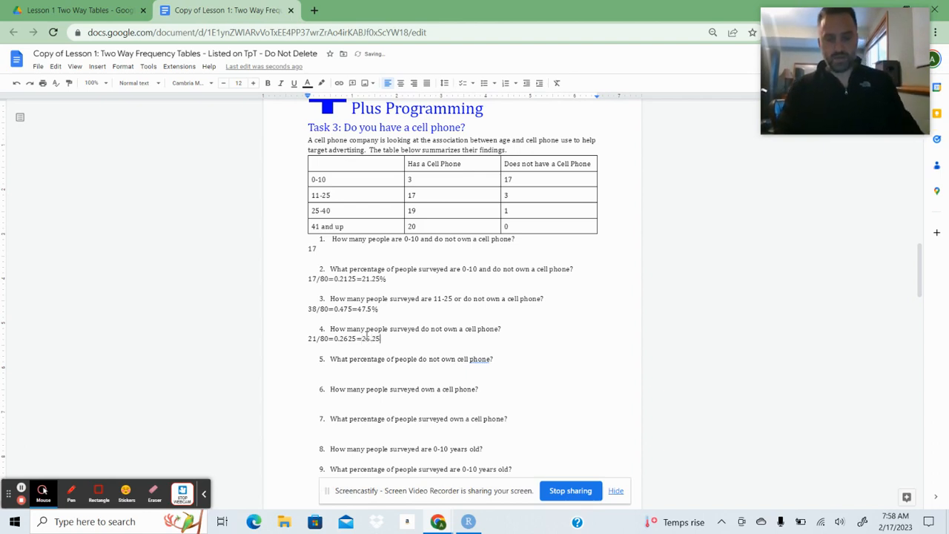
pyautogui.write('%')
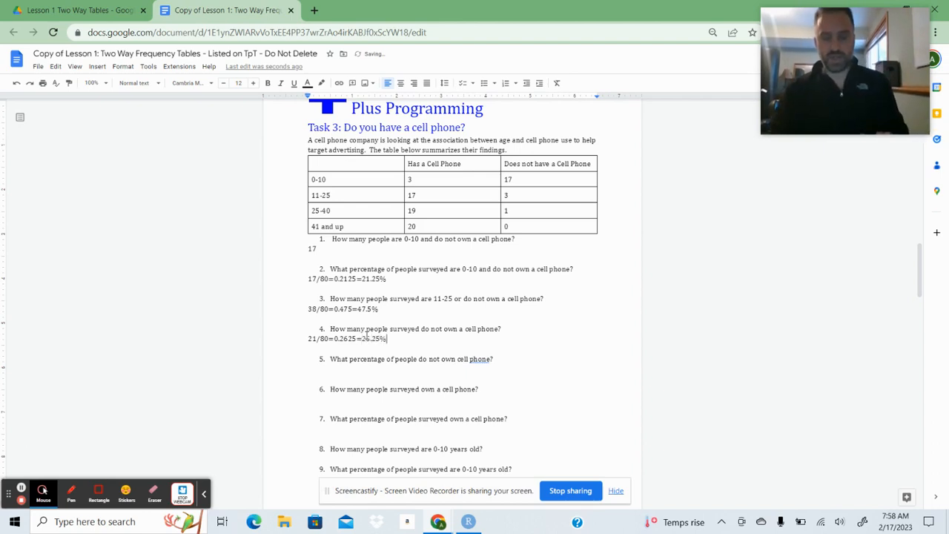
# Enter 21/80=0.2625=26.25% as the answer to Task 3 question 5 and reduce the question 4 answer to 21.
pyautogui.click(320, 368)
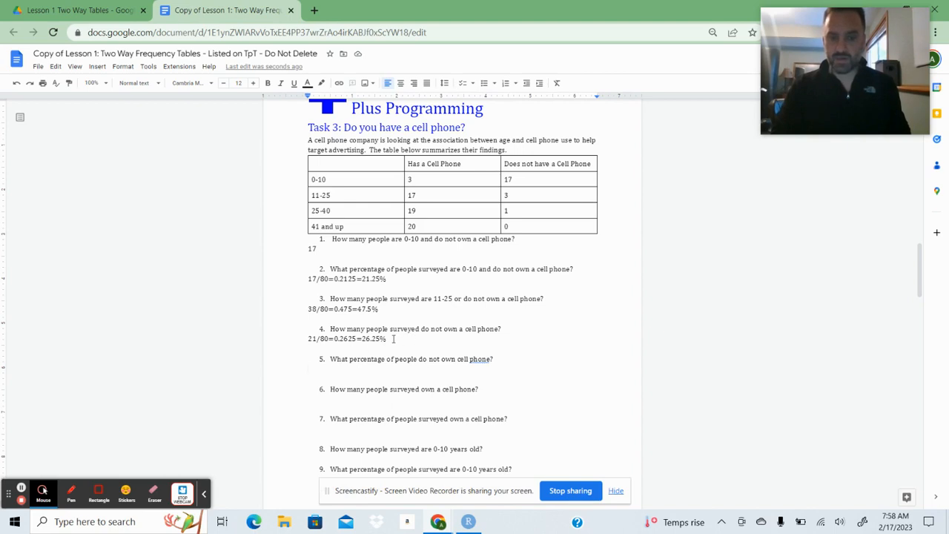
pyautogui.moveTo(388, 338); pyautogui.dragTo(294, 341)
pyautogui.hotkey('ctrl', 'c')
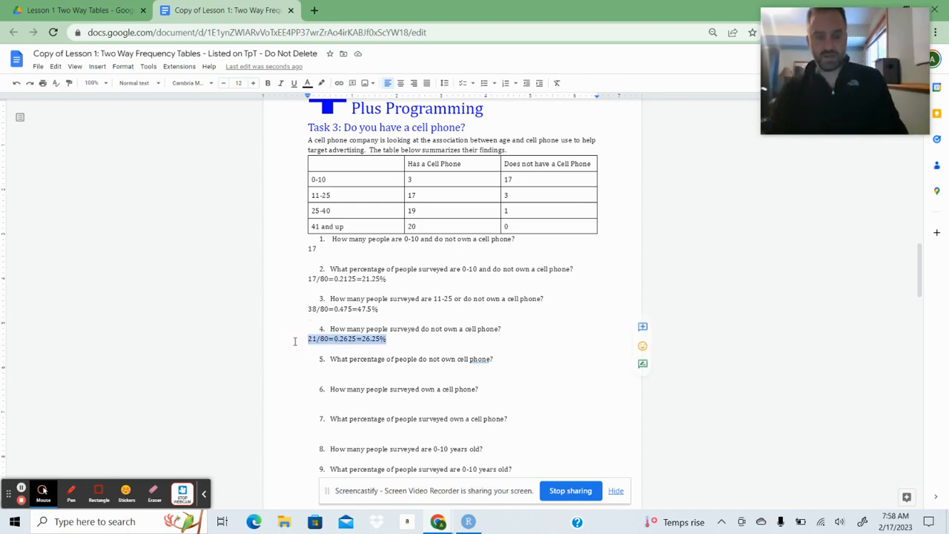
pyautogui.click(317, 369)
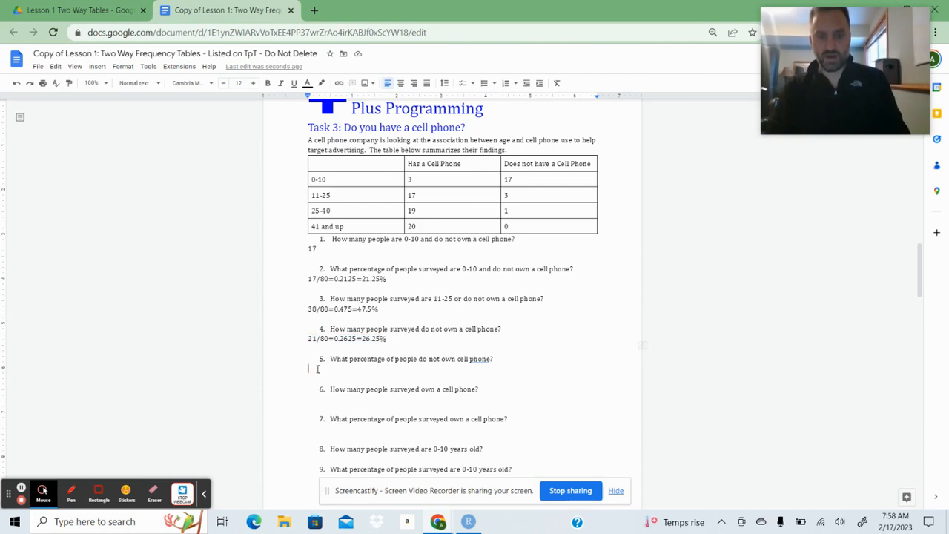
pyautogui.hotkey('ctrl', 'v')
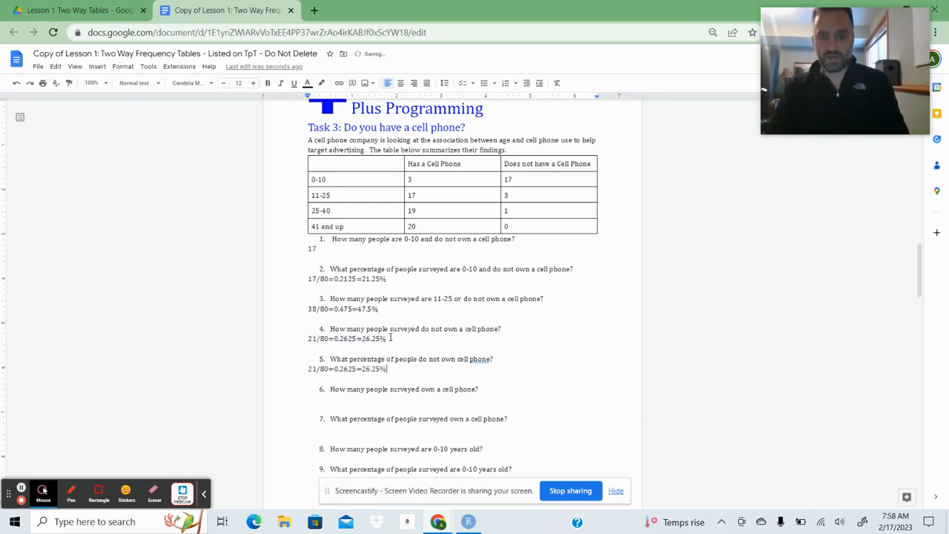
pyautogui.moveTo(386, 339); pyautogui.dragTo(311, 343)
pyautogui.press('BackSpace')
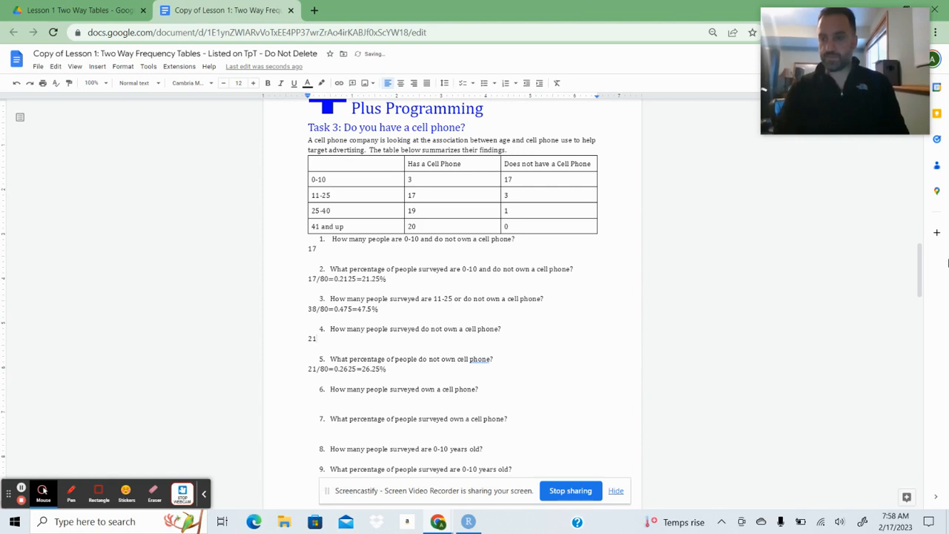
# Answer Task 3 question 6, the number of people who own a cell phone, with 59.
pyautogui.scroll(-1, 920, 275)
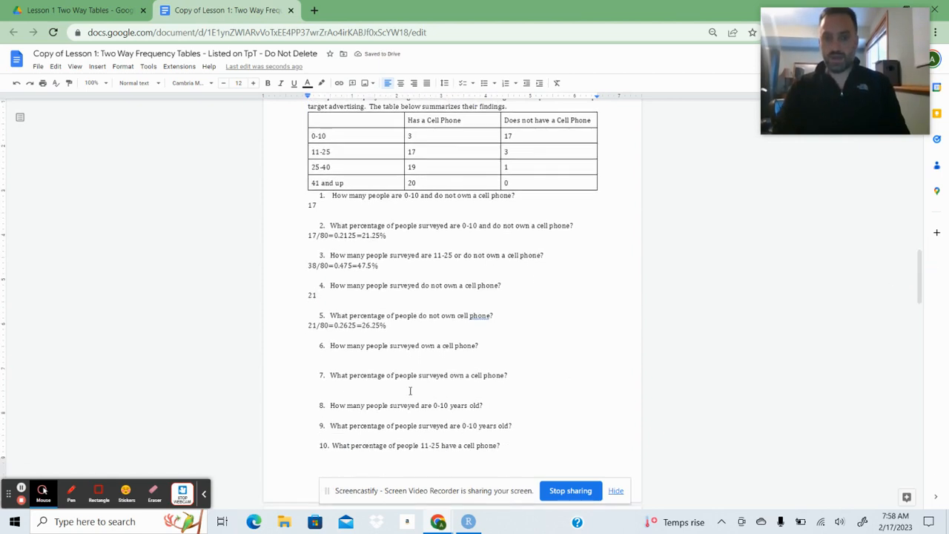
pyautogui.click(310, 355)
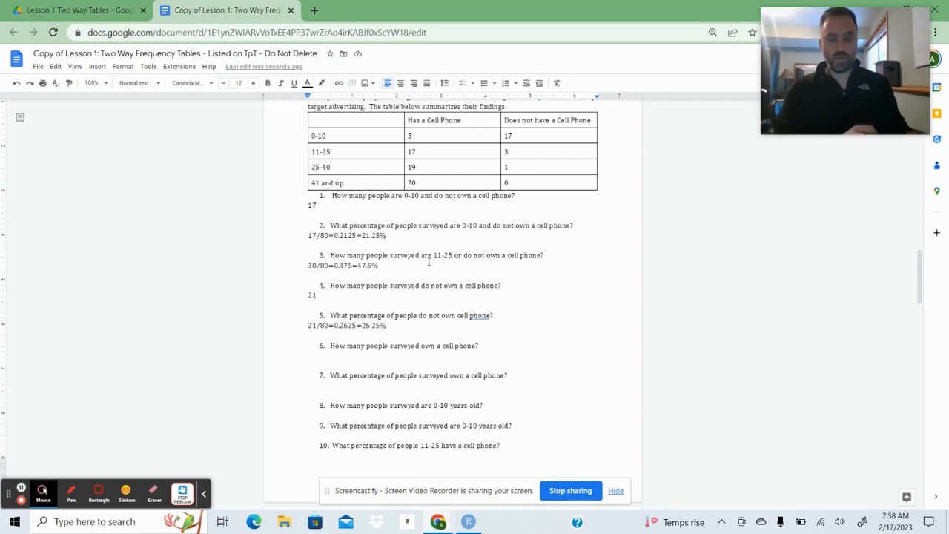
pyautogui.write('59')
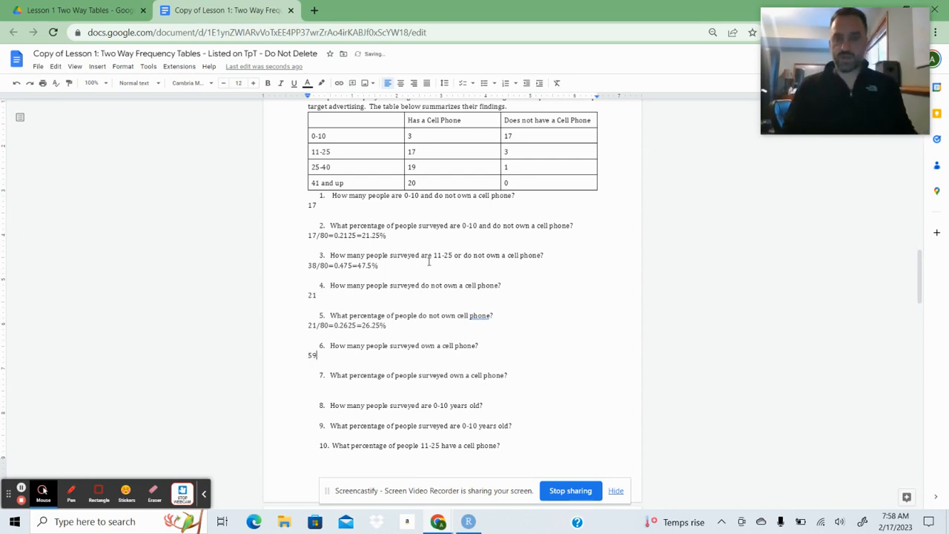
# Answer Task 3 question 7, the percentage of people who own a cell phone, with 59/80=0.7375=73.75%.
pyautogui.click(312, 384)
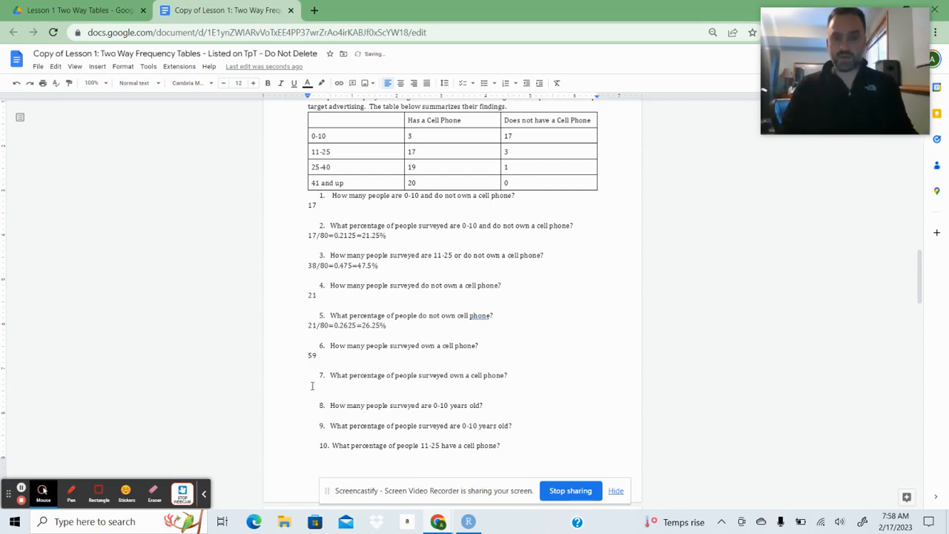
pyautogui.write('59/80=')
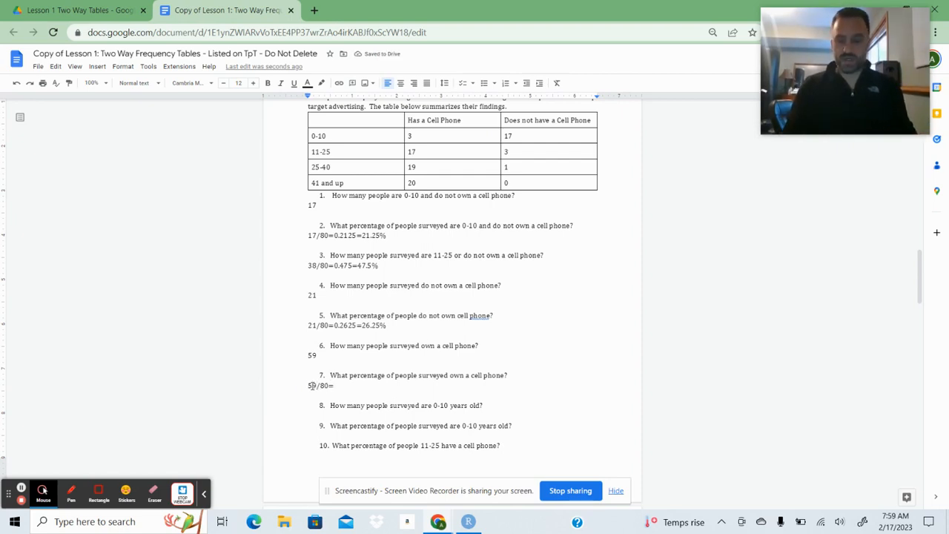
pyautogui.write('0')
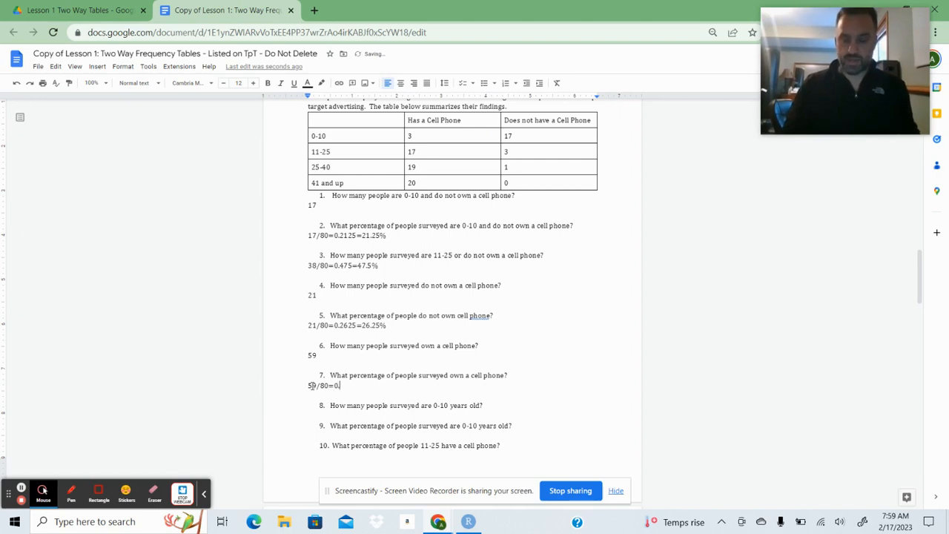
pyautogui.write('.73')
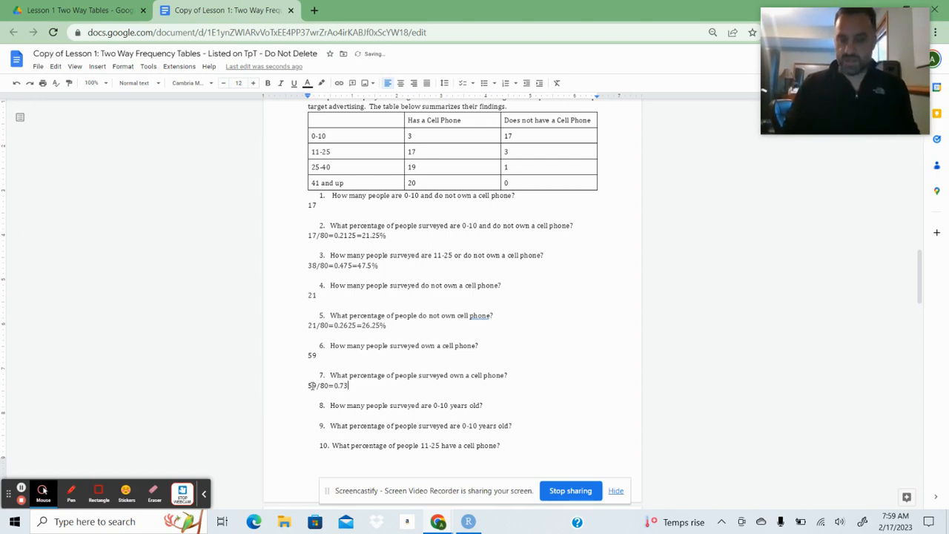
pyautogui.write('75=')
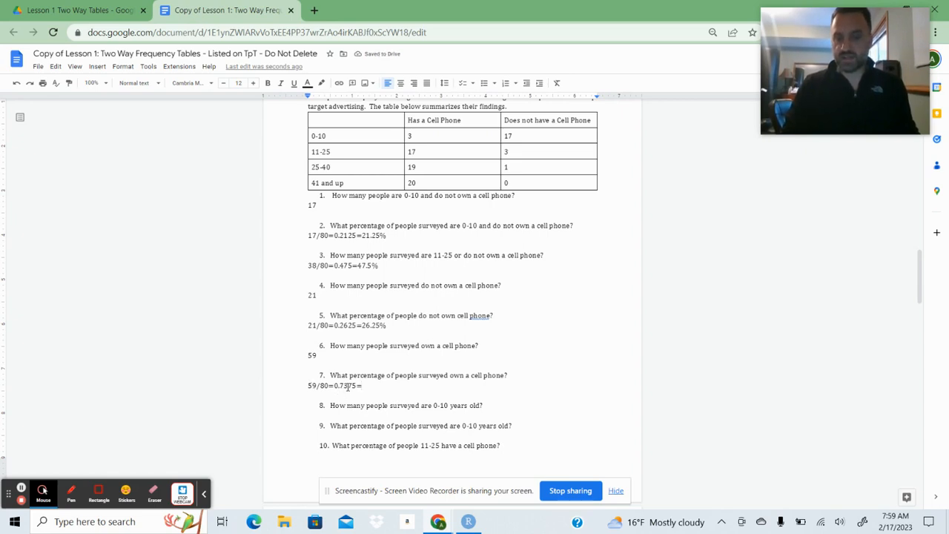
pyautogui.write('73')
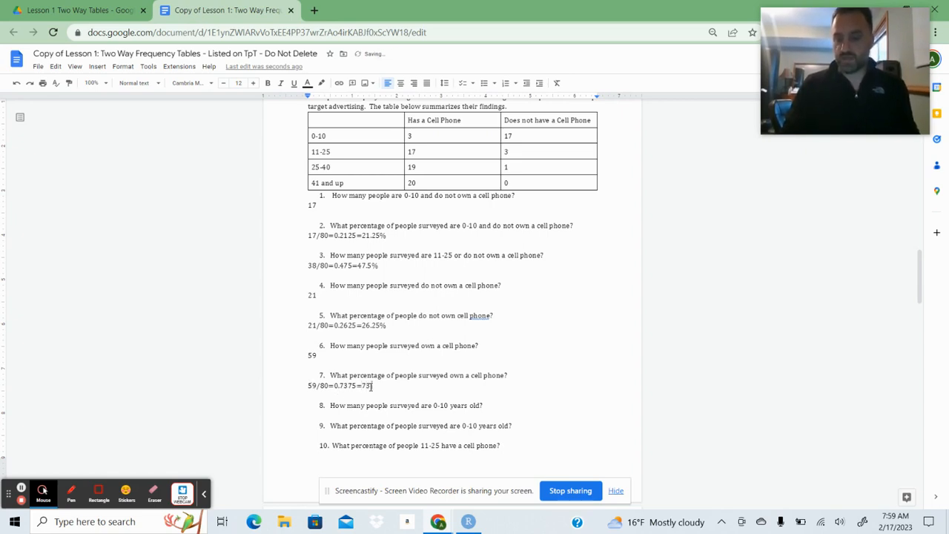
pyautogui.write('.75')
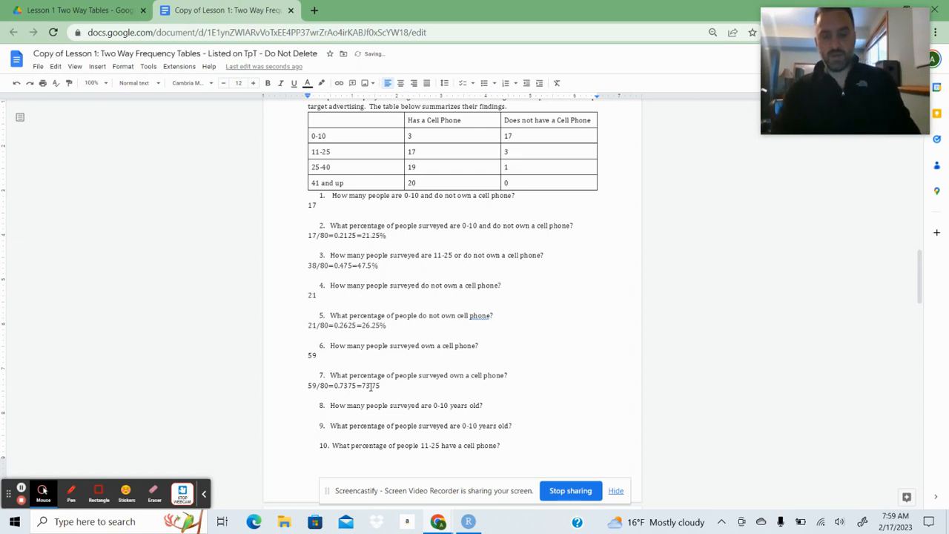
pyautogui.write('%')
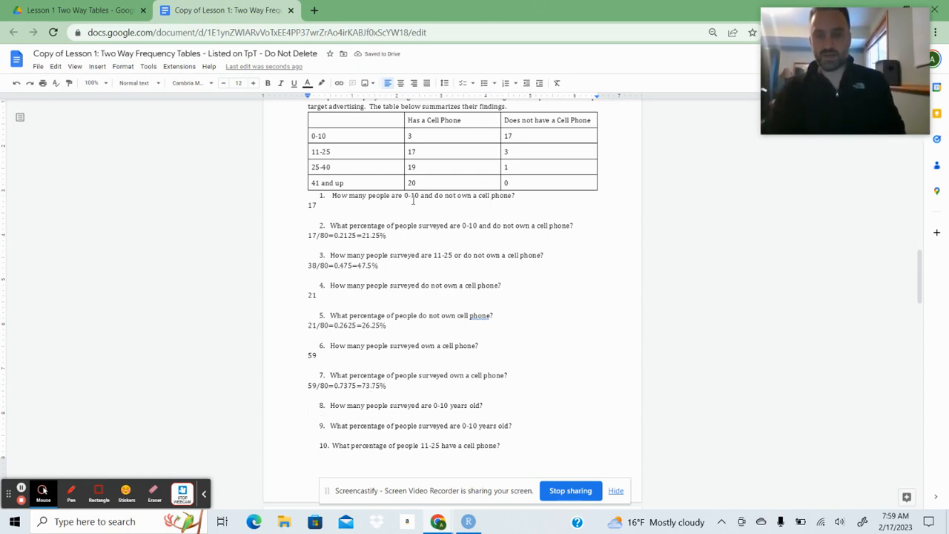
pyautogui.write('20')
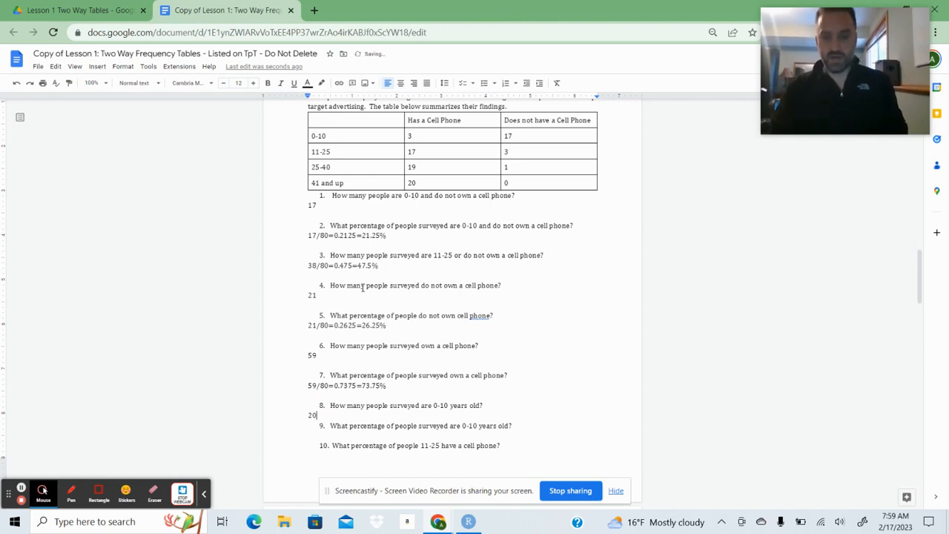
# Answer Task 3 question 8 with 20 and question 9, the percentage aged 0-10, with 20/80=0.25=25%.
pyautogui.click(316, 435)
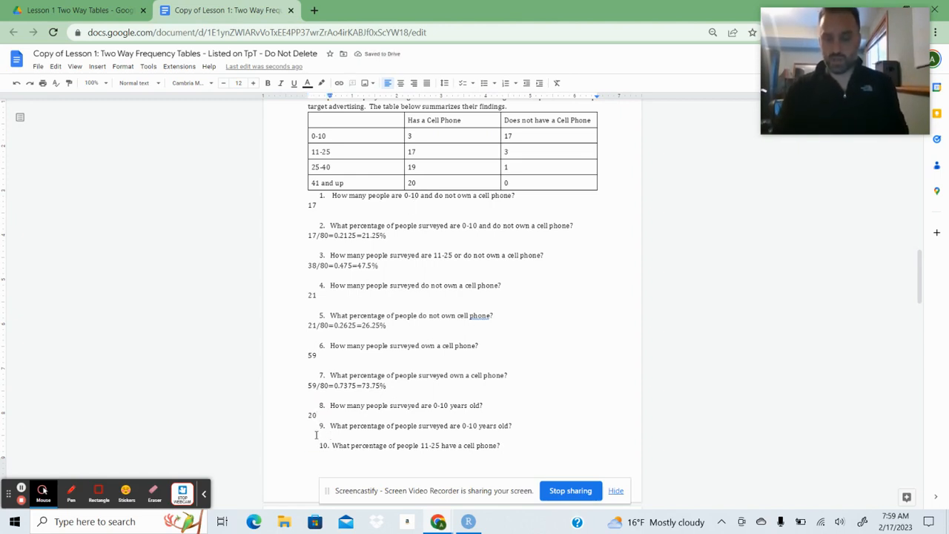
pyautogui.write('20/80')
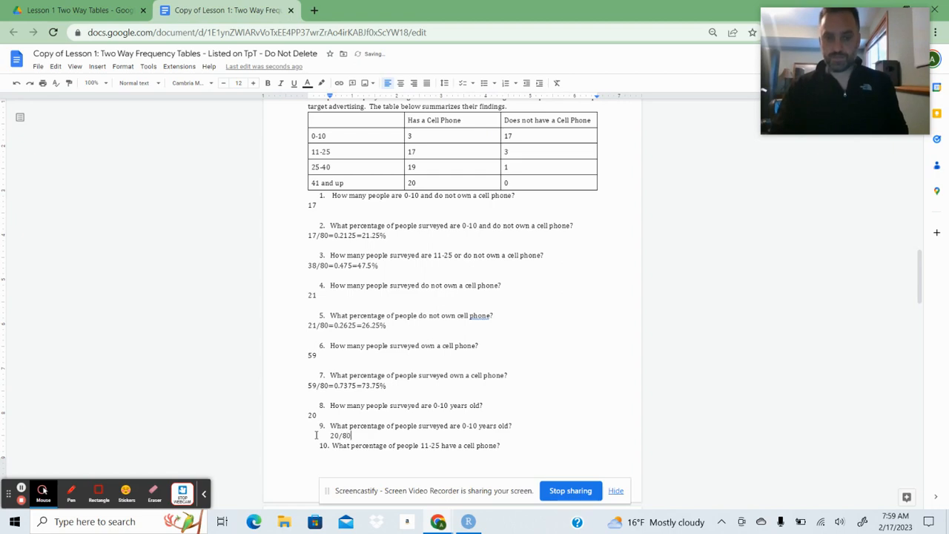
pyautogui.write('=')
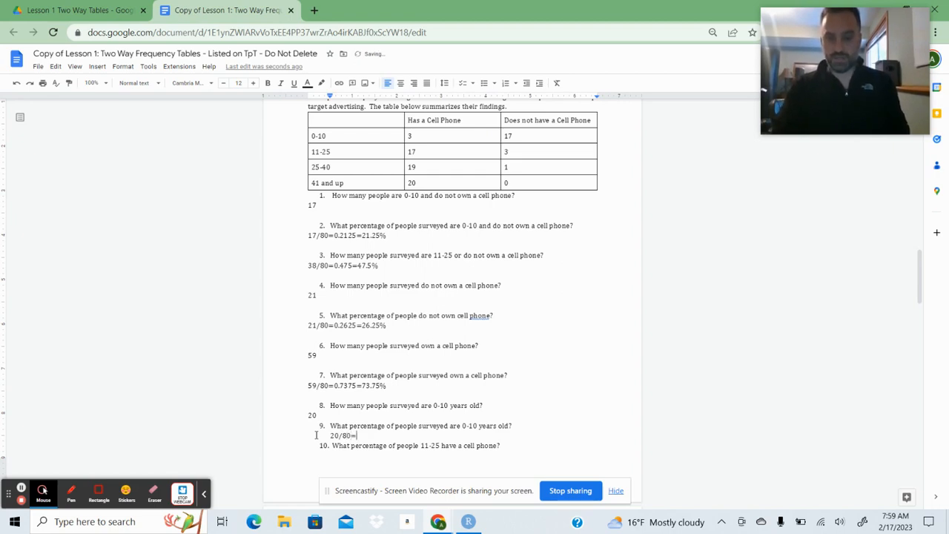
pyautogui.write('0')
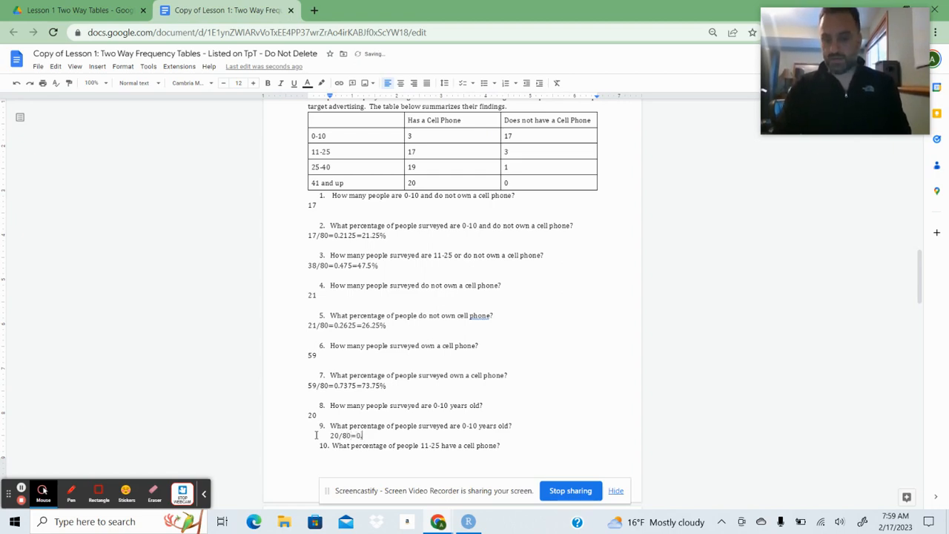
pyautogui.write('.25')
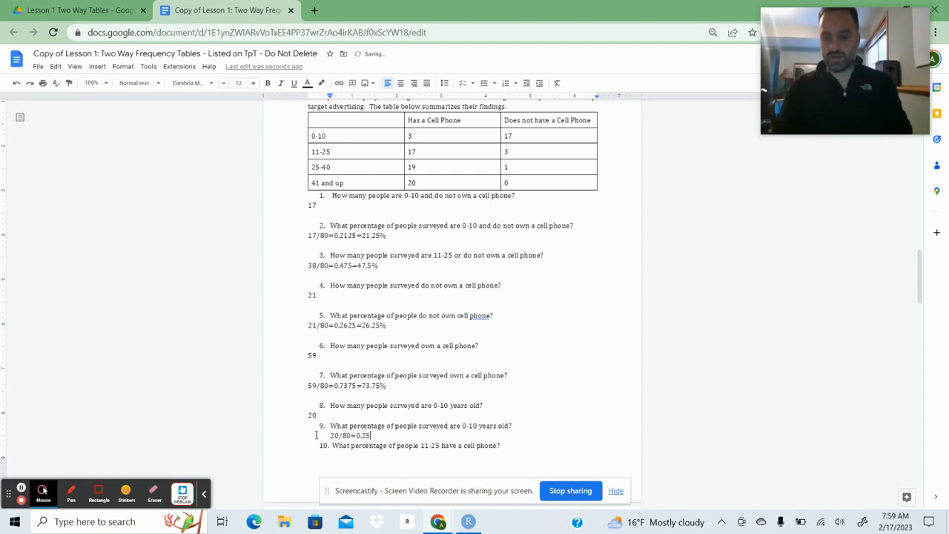
pyautogui.write('=25%')
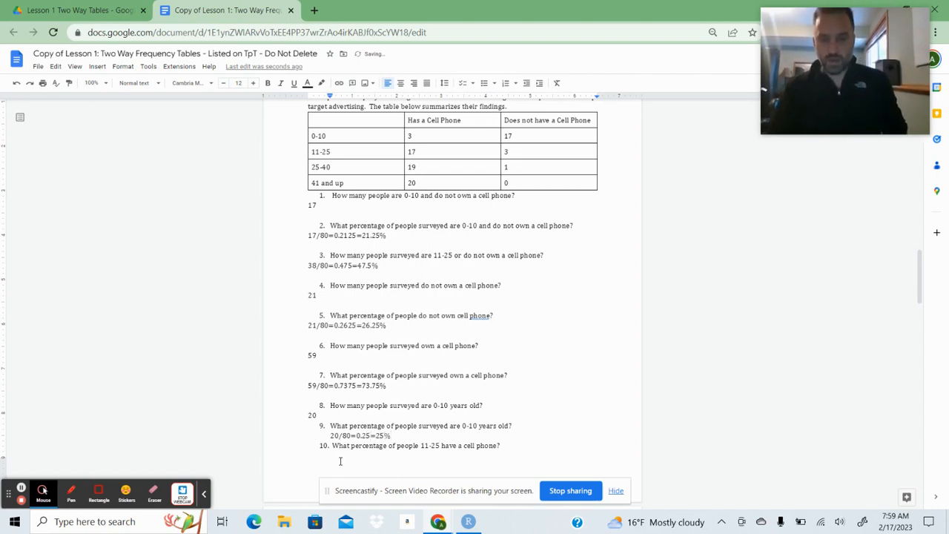
# Answer Task 3 question 10 with 17/20=0.85=85% on an unnumbered line directly above the Task 4 heading.
pyautogui.click(340, 461)
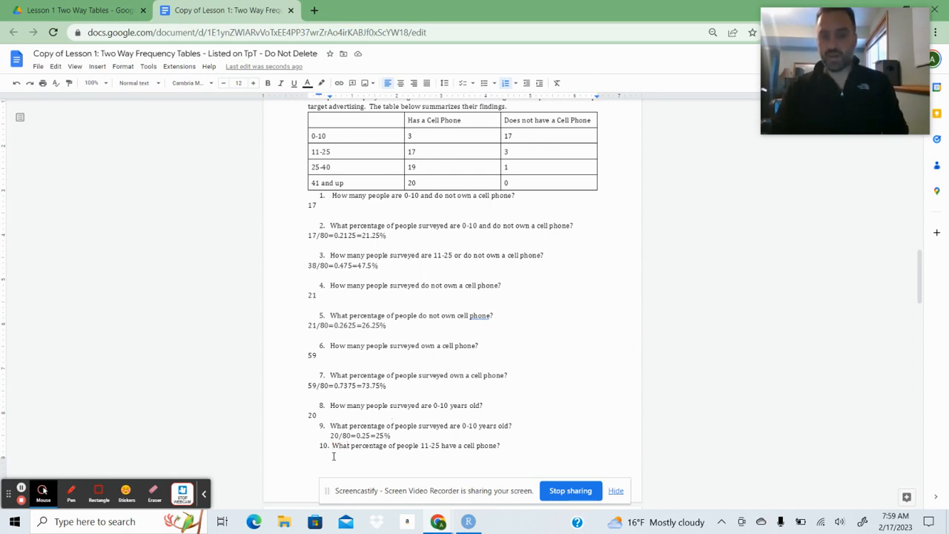
pyautogui.click(516, 445)
pyautogui.scroll(-1, 516, 445)
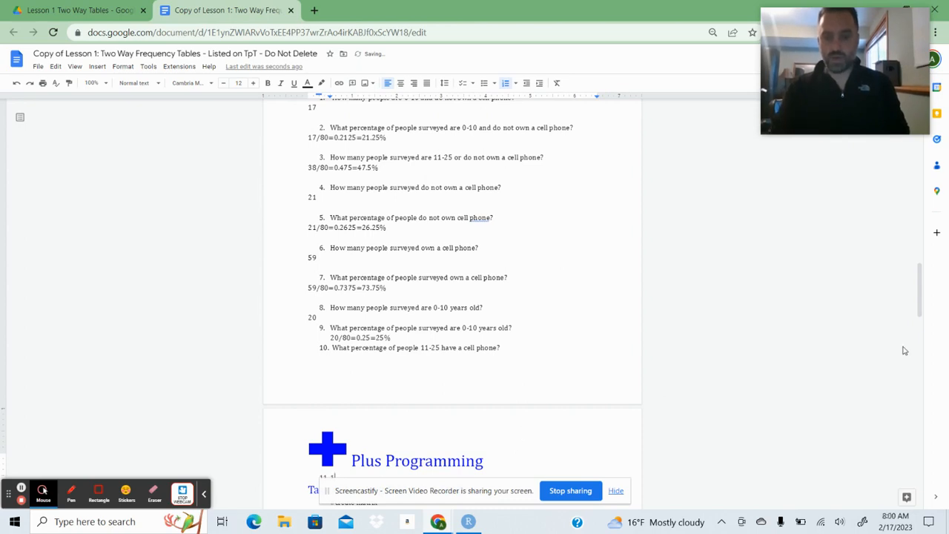
pyautogui.press('BackSpace')
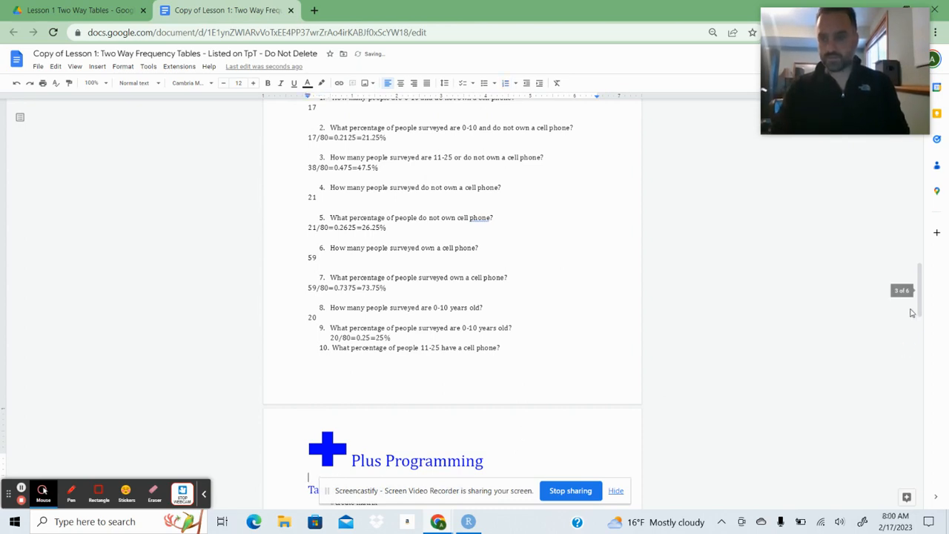
pyautogui.moveTo(917, 291); pyautogui.dragTo(918, 340)
pyautogui.write('17/20')
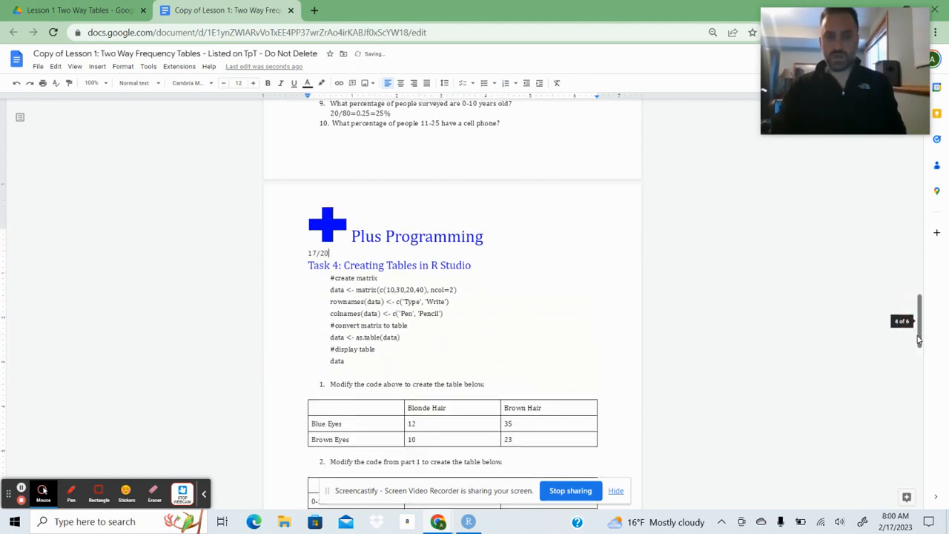
pyautogui.write('=')
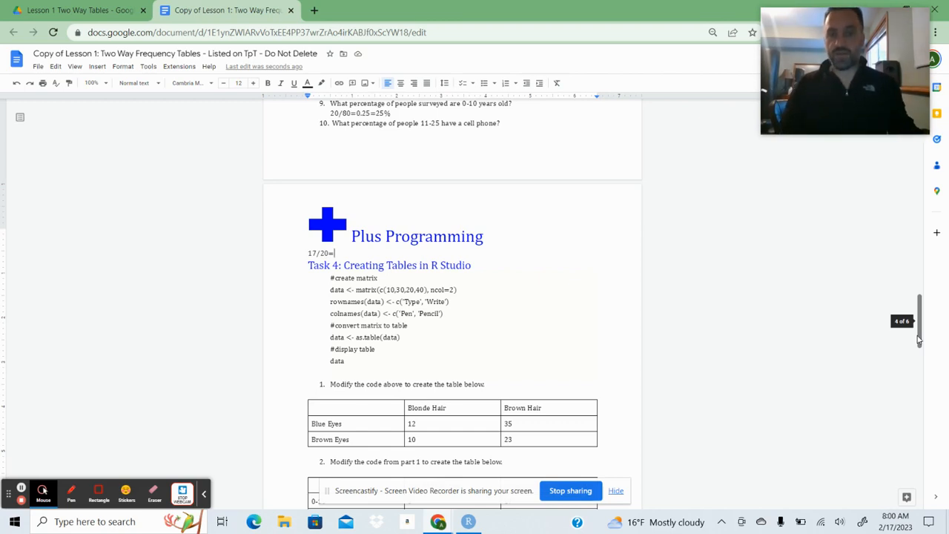
pyautogui.write('0.85')
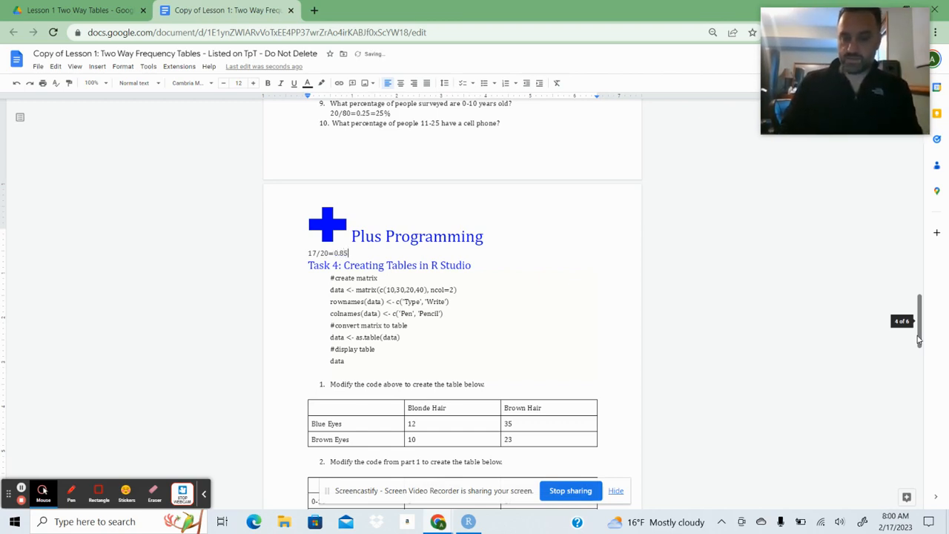
pyautogui.write('=8')
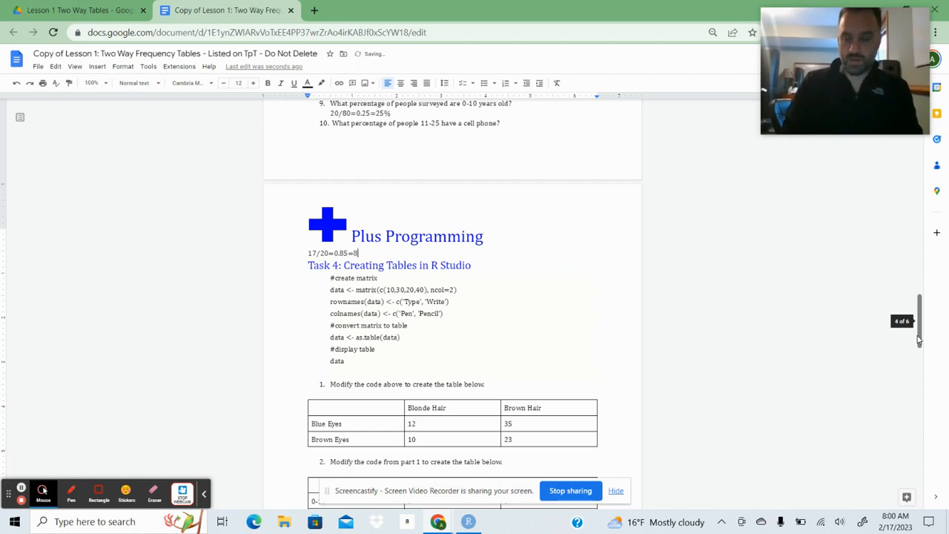
pyautogui.write('5%')
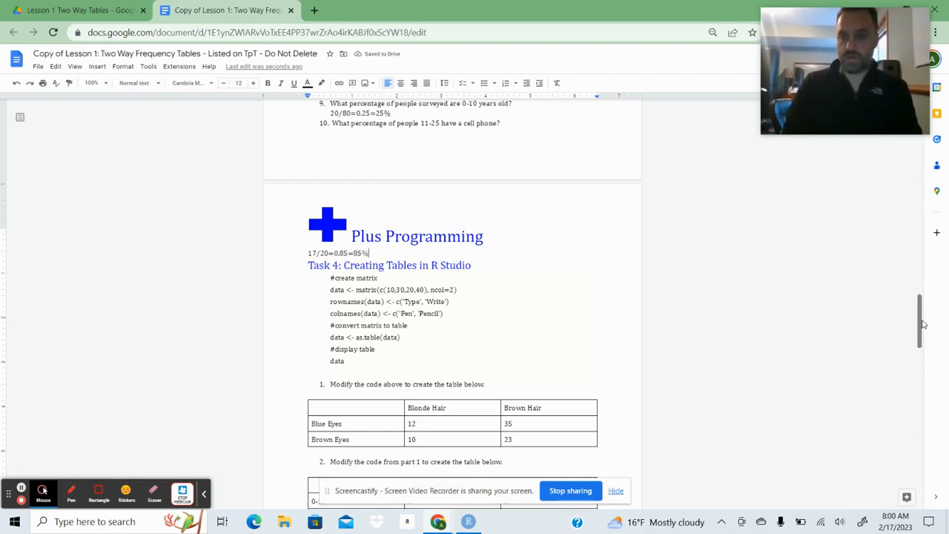
# Switch to RStudio and run the Problem 1 code from the matrix line through data to build and display the eye and hair color table.
pyautogui.moveTo(922, 326); pyautogui.dragTo(922, 346)
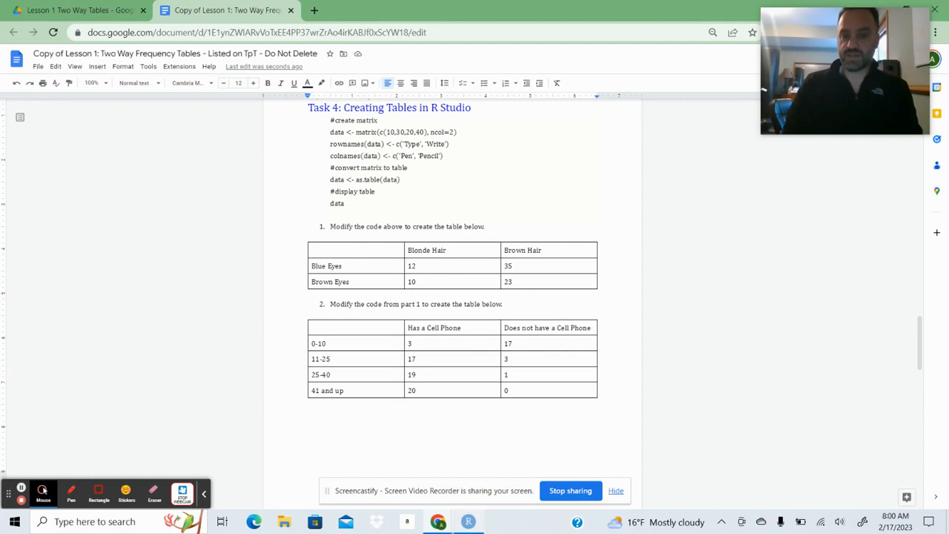
pyautogui.hotkey('alt', 'Tab')
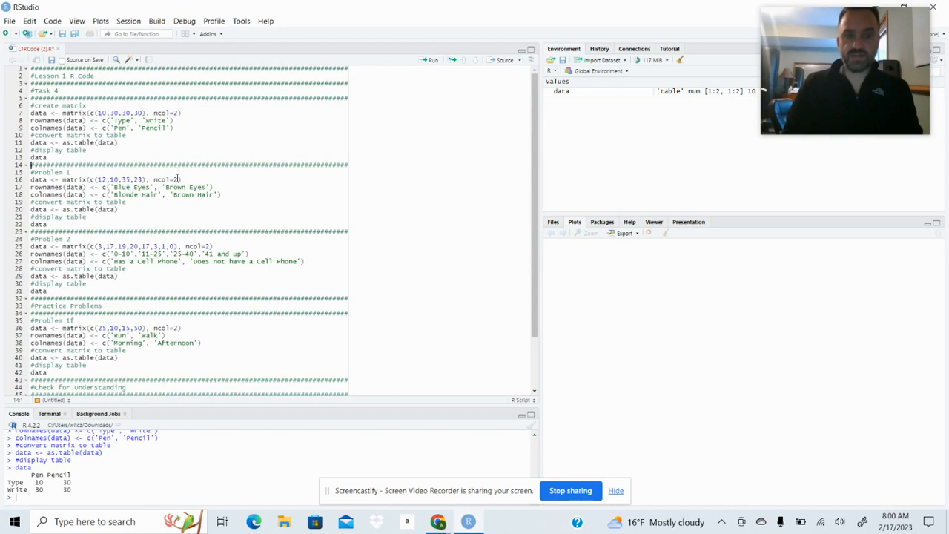
pyautogui.click(194, 180)
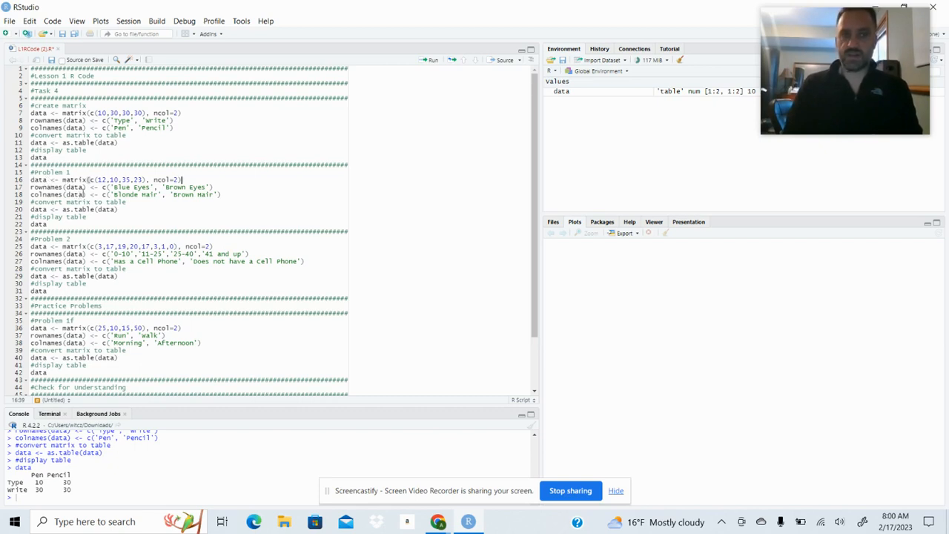
pyautogui.click(432, 62)
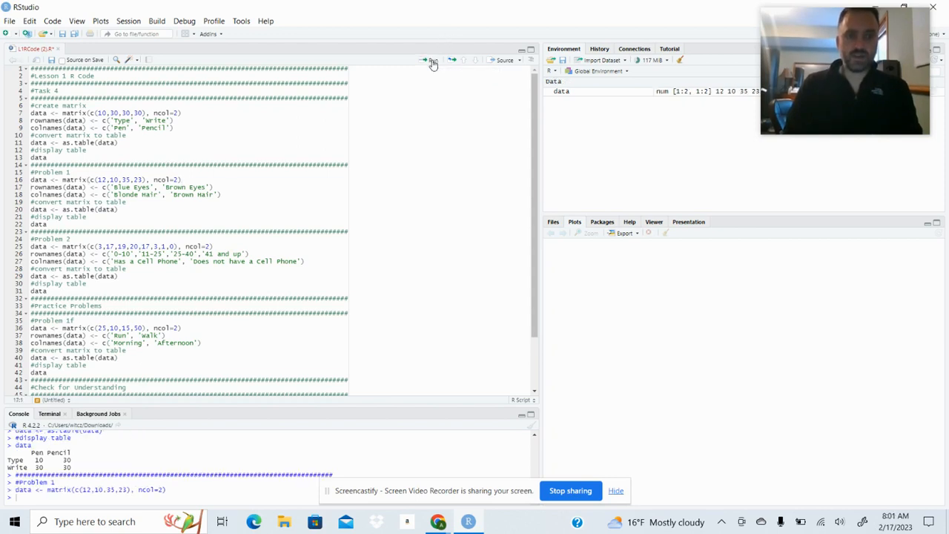
pyautogui.click(433, 61)
pyautogui.click(432, 61)
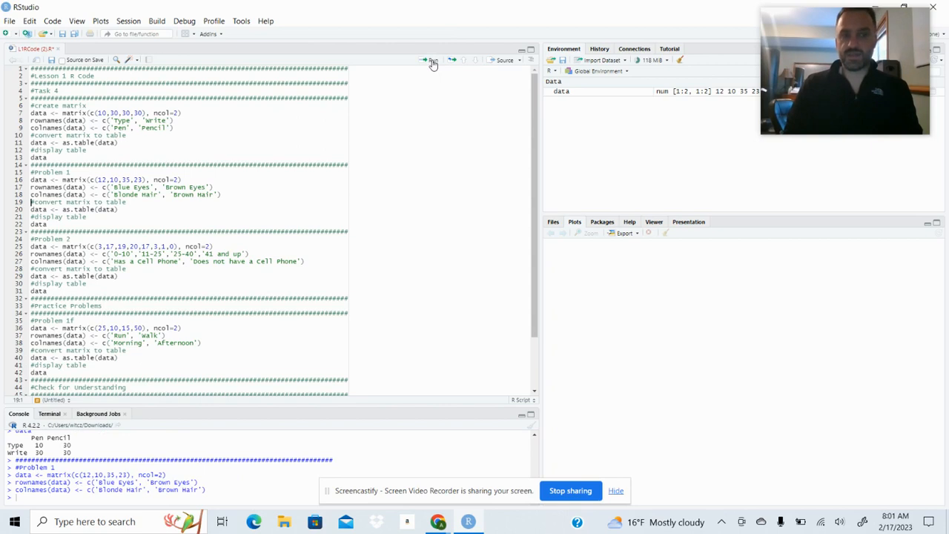
pyautogui.click(432, 61)
pyautogui.click(432, 62)
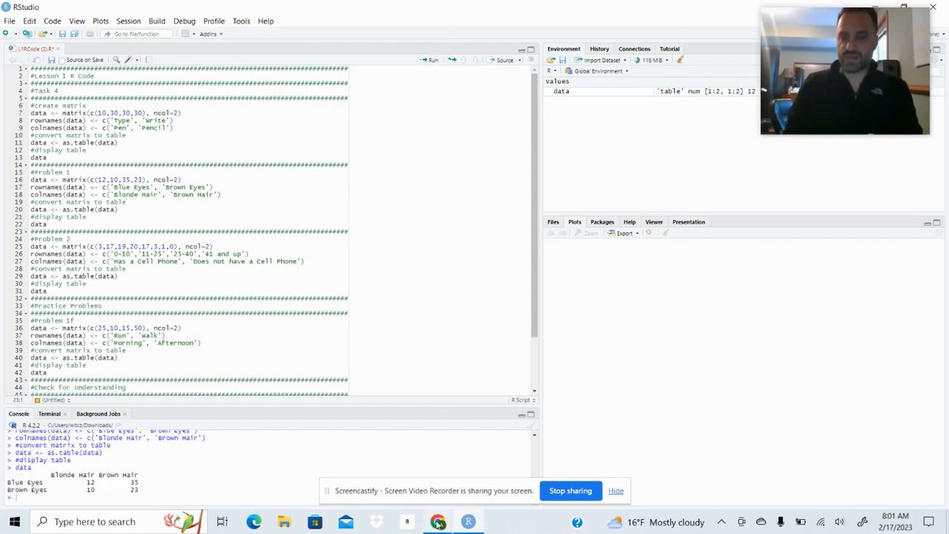
# Check the Task 4 tables in the Google Docs worksheet against the RStudio script and return to RStudio.
pyautogui.moveTo(438, 523)
pyautogui.click(358, 474)
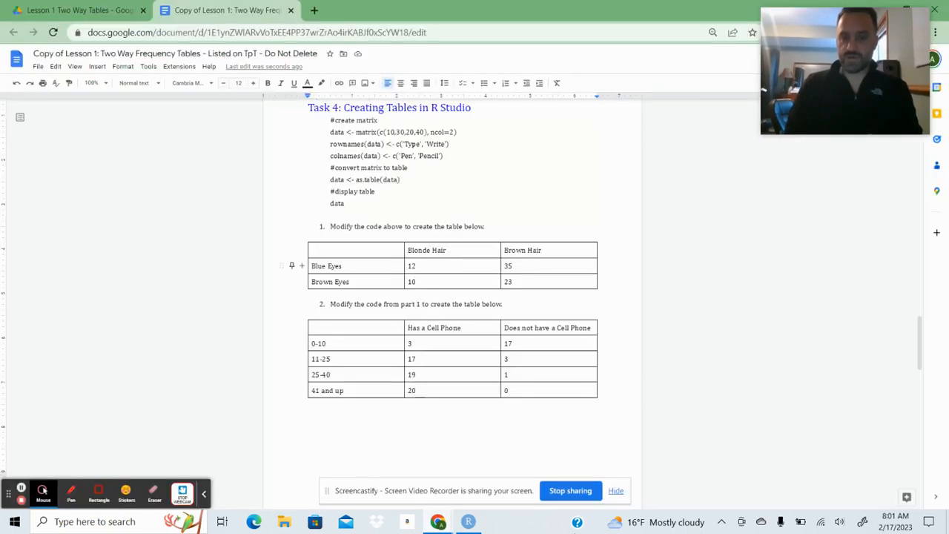
pyautogui.click(481, 525)
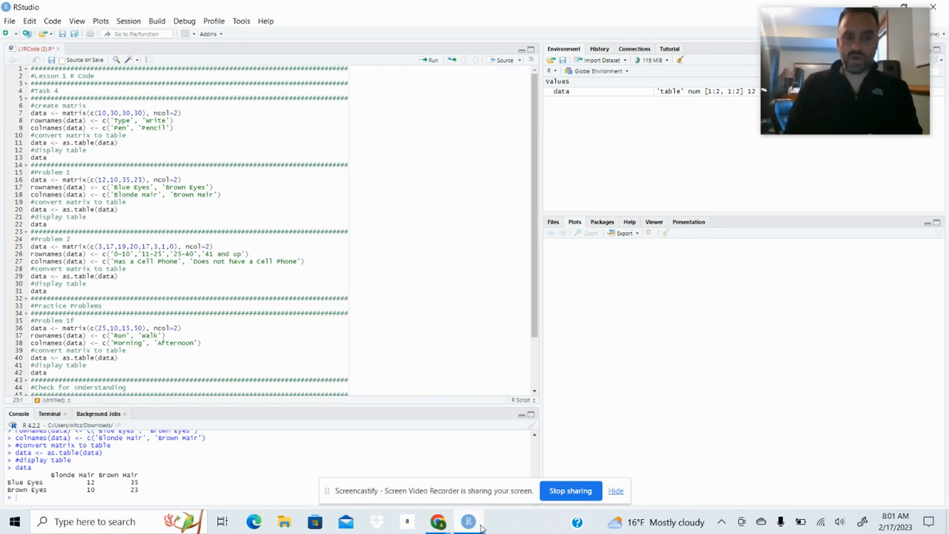
pyautogui.click(480, 526)
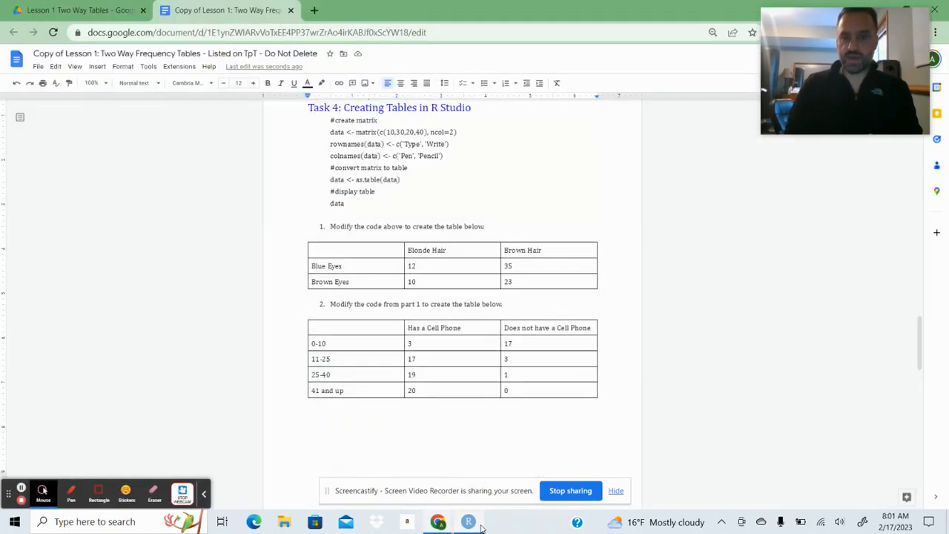
pyautogui.click(480, 527)
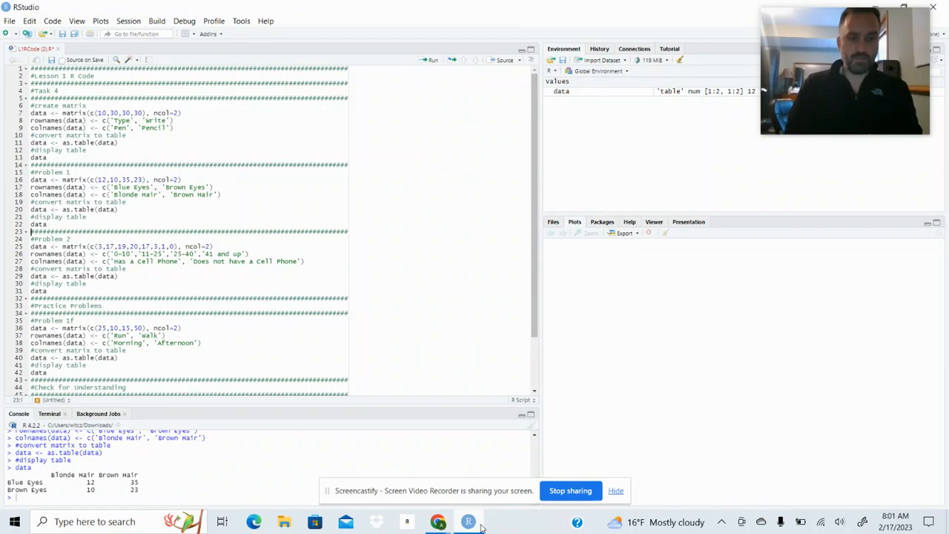
pyautogui.click(481, 526)
pyautogui.click(481, 526)
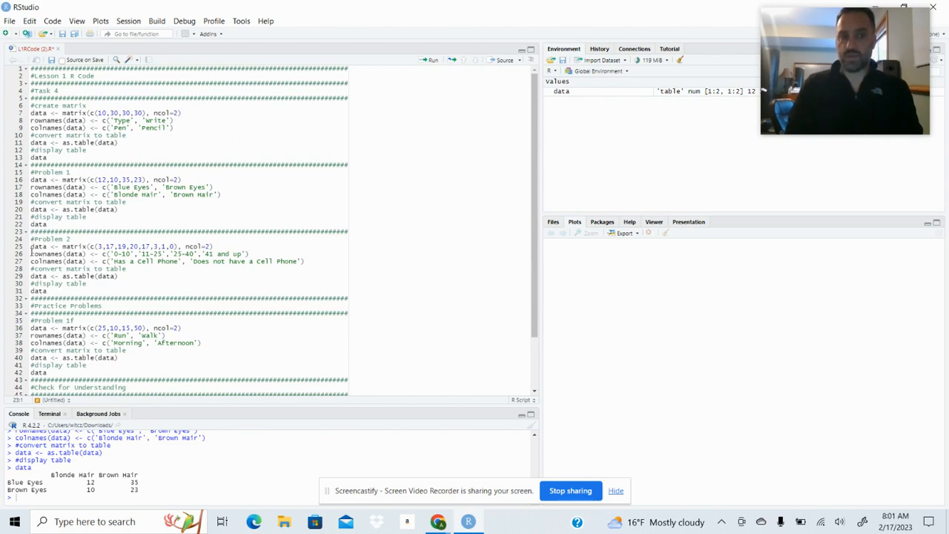
# Run the Problem 2 code from the matrix line through data to build and display the cell phone ownership table by age group.
pyautogui.click(31, 247)
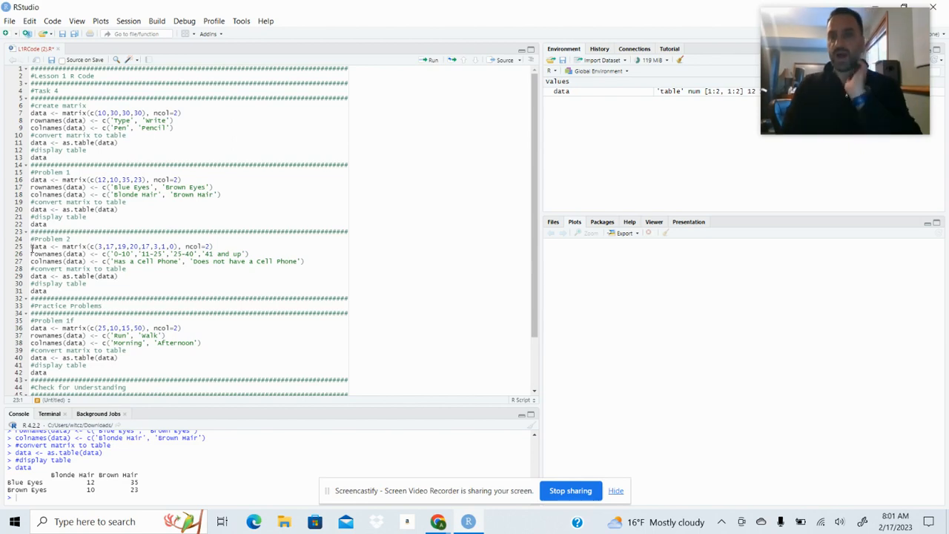
pyautogui.click(428, 62)
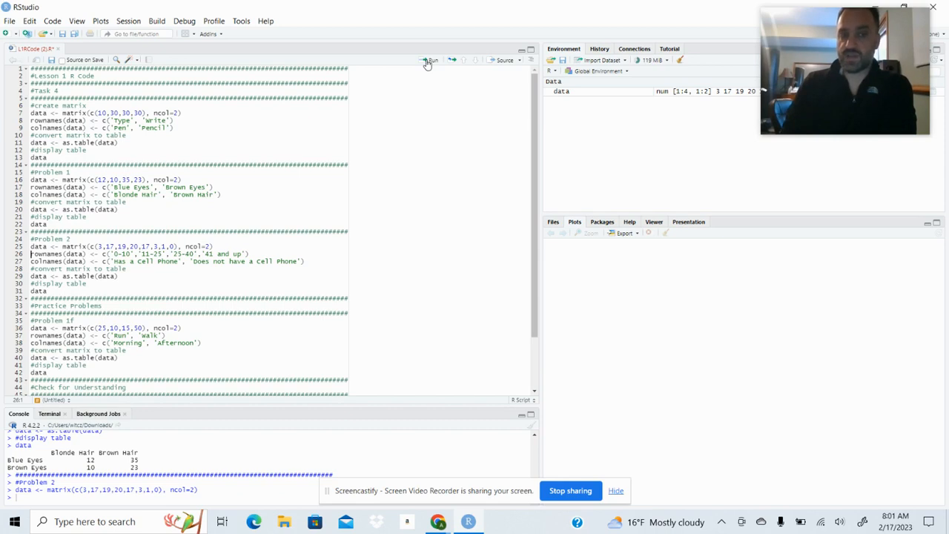
pyautogui.click(427, 62)
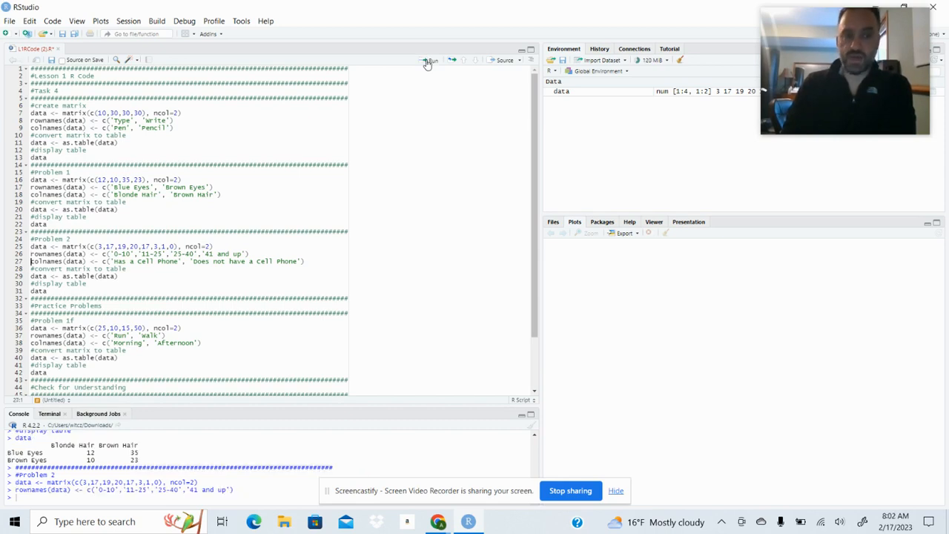
pyautogui.click(427, 62)
pyautogui.click(427, 62)
pyautogui.click(427, 62)
pyautogui.click(427, 62)
pyautogui.click(427, 62)
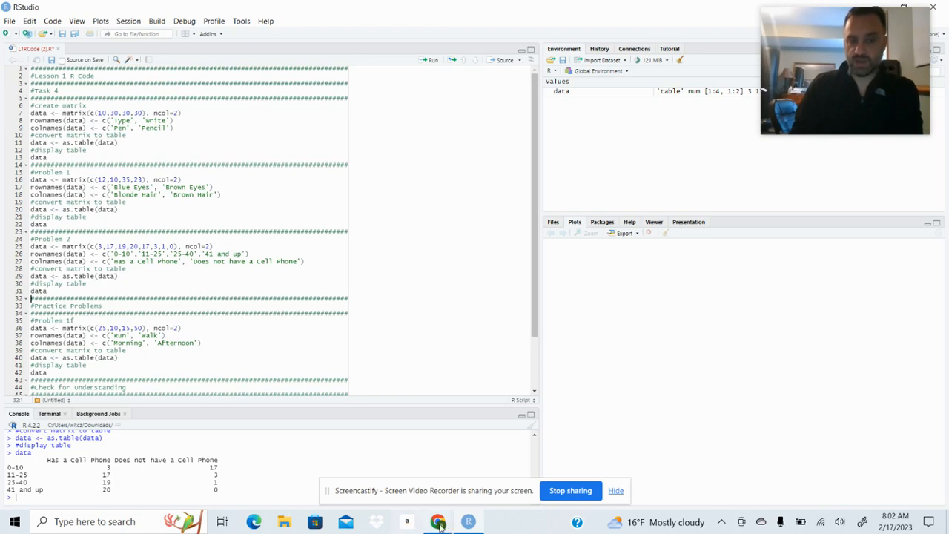
# Switch to the Google Docs worksheet, review the Task 4 question 2 table and go to the Practice Problems page.
pyautogui.moveTo(438, 521)
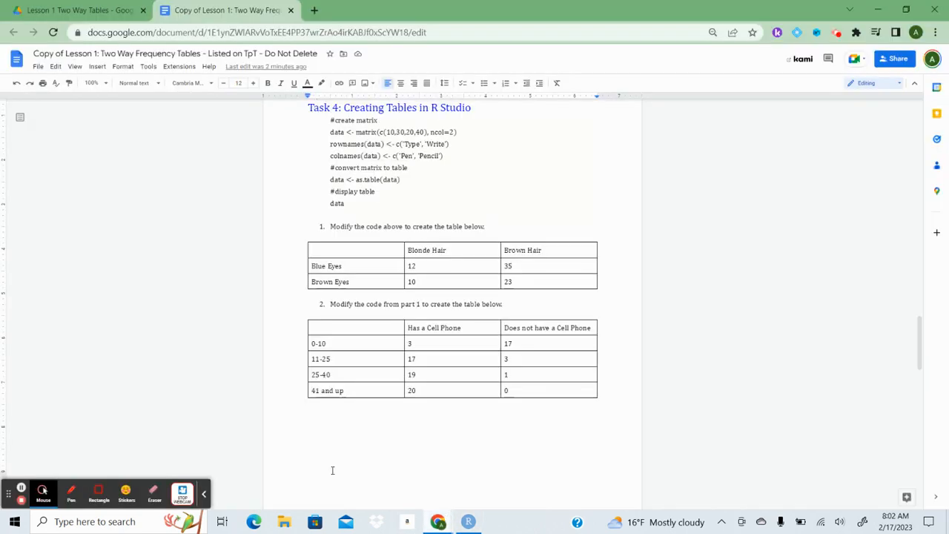
pyautogui.click(363, 479)
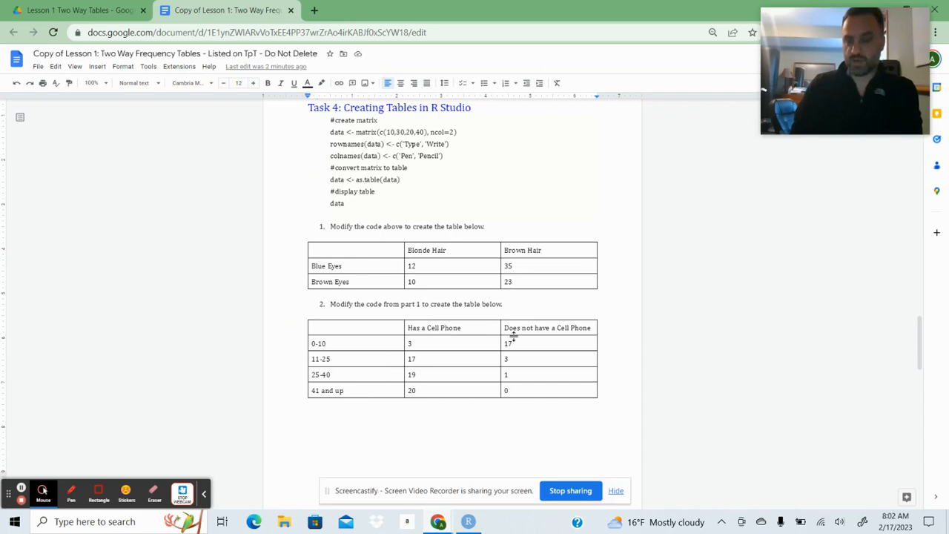
pyautogui.click(469, 522)
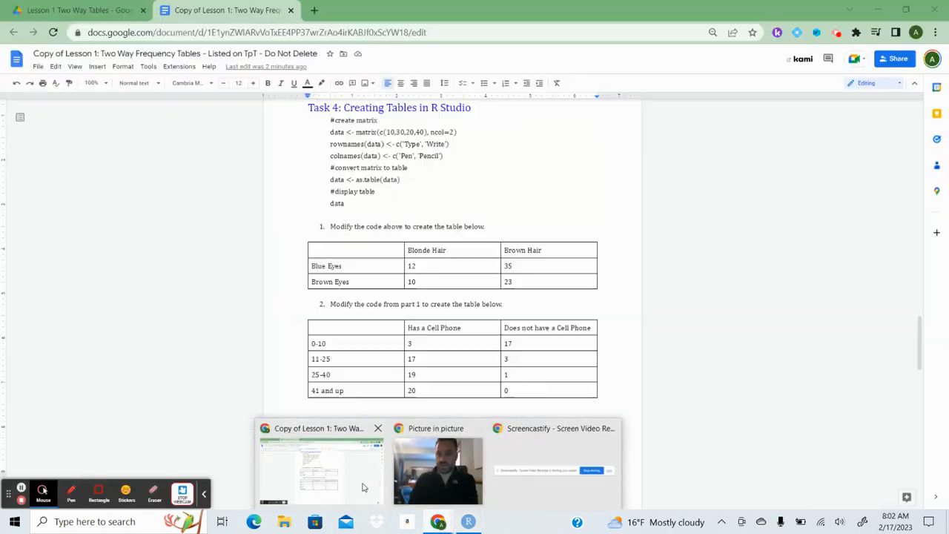
pyautogui.click(345, 445)
pyautogui.moveTo(920, 342); pyautogui.dragTo(922, 362)
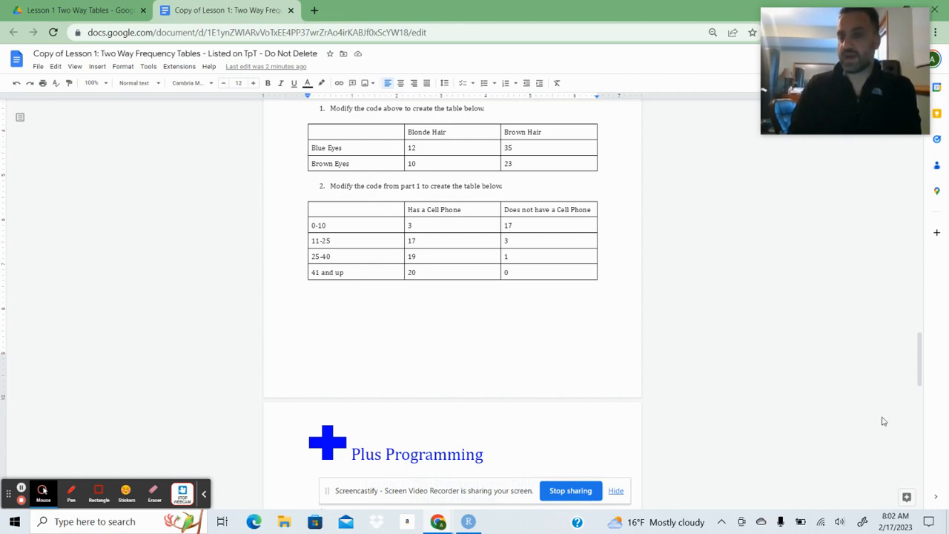
pyautogui.moveTo(923, 359); pyautogui.dragTo(925, 394)
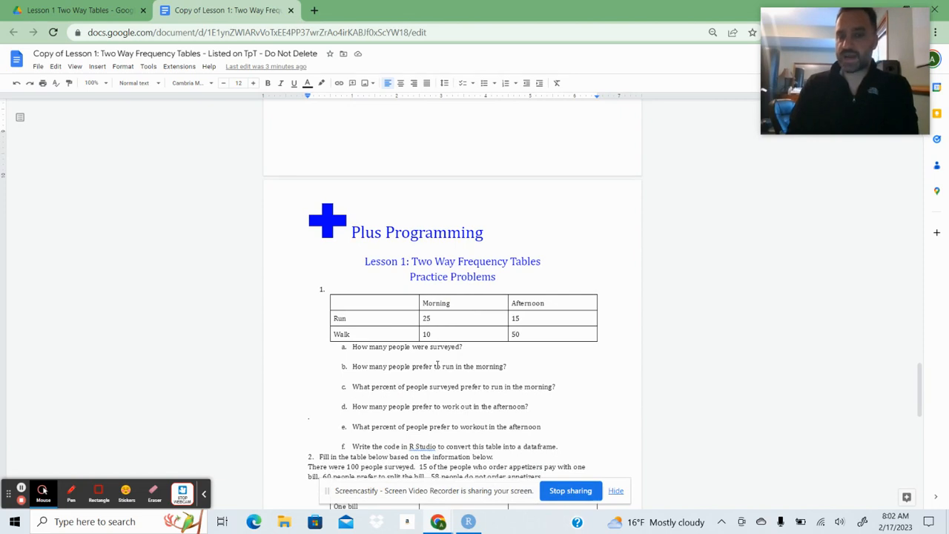